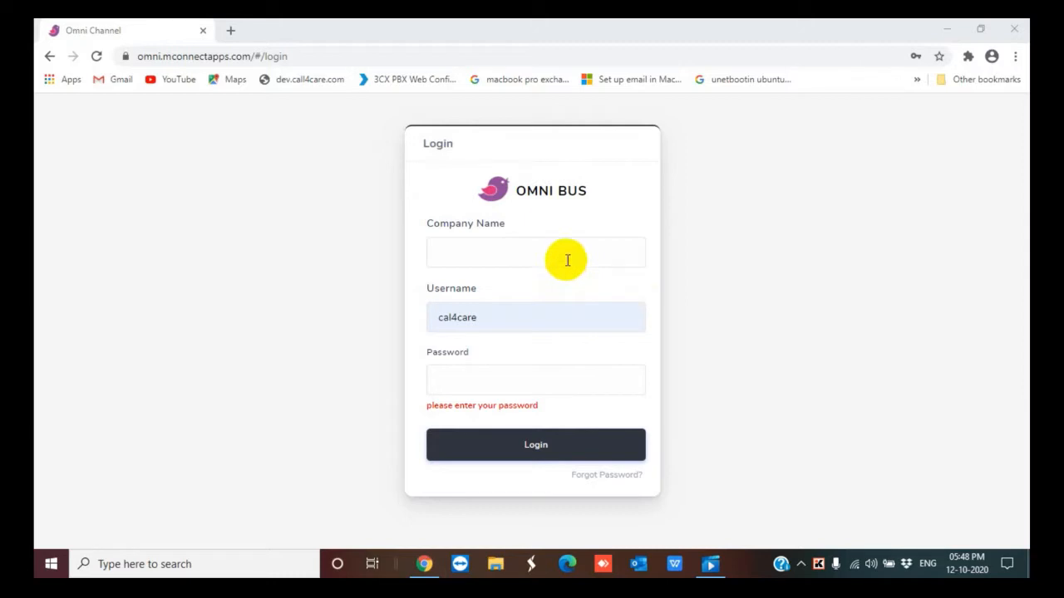
Enter developers as the company name on the login form
click(564, 252)
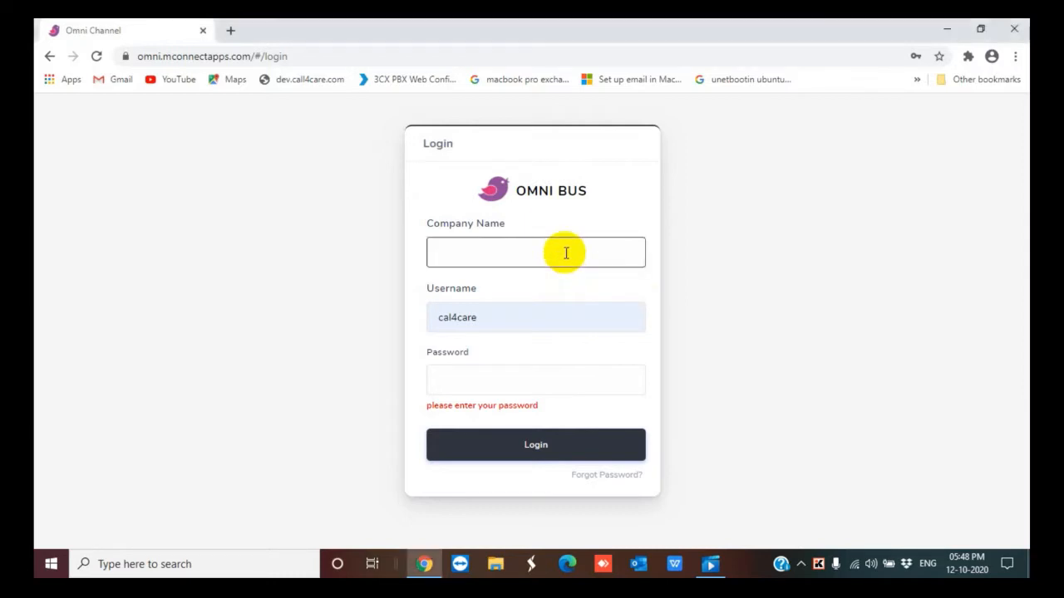
text(cevelopers)
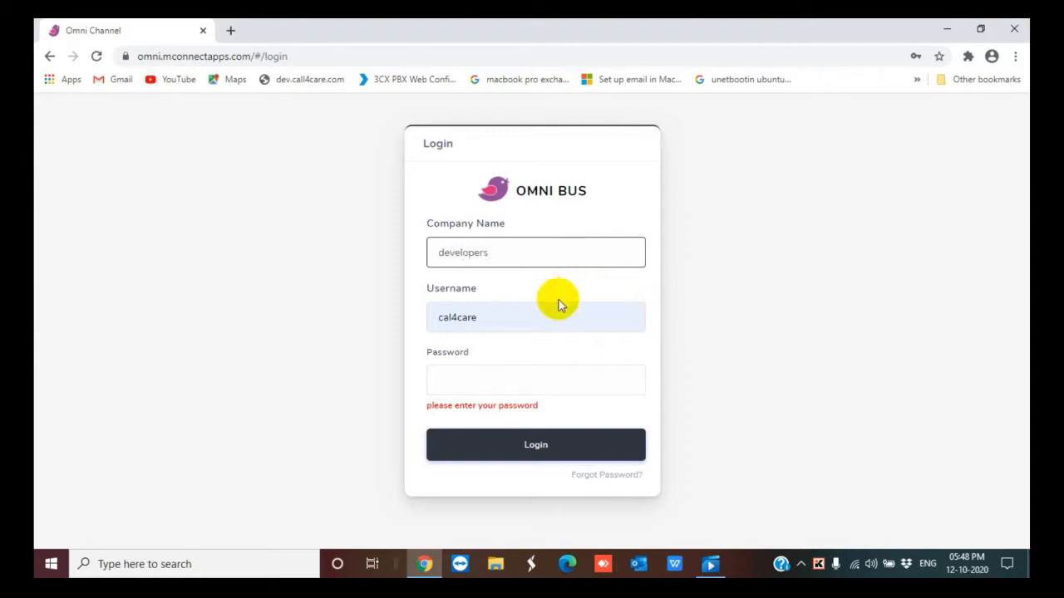
Replace the prefilled username with developers
click(546, 309)
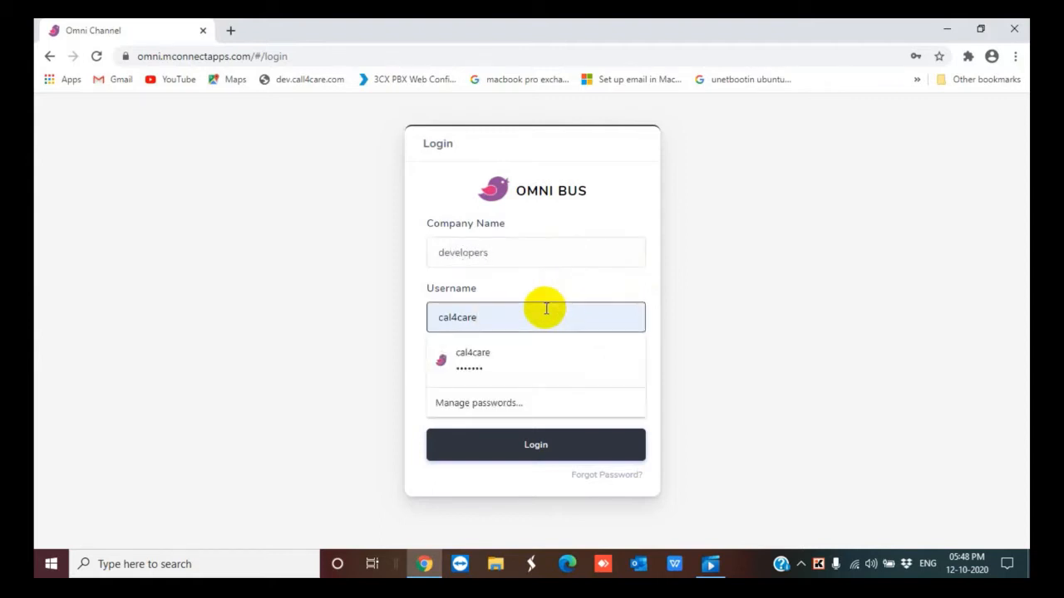
key(BackSpace)
key(BackSpace)
key(BackSpace)
key(BackSpace)
key(BackSpace)
key(BackSpace)
key(BackSpace)
key(BackSpace)
text(de)
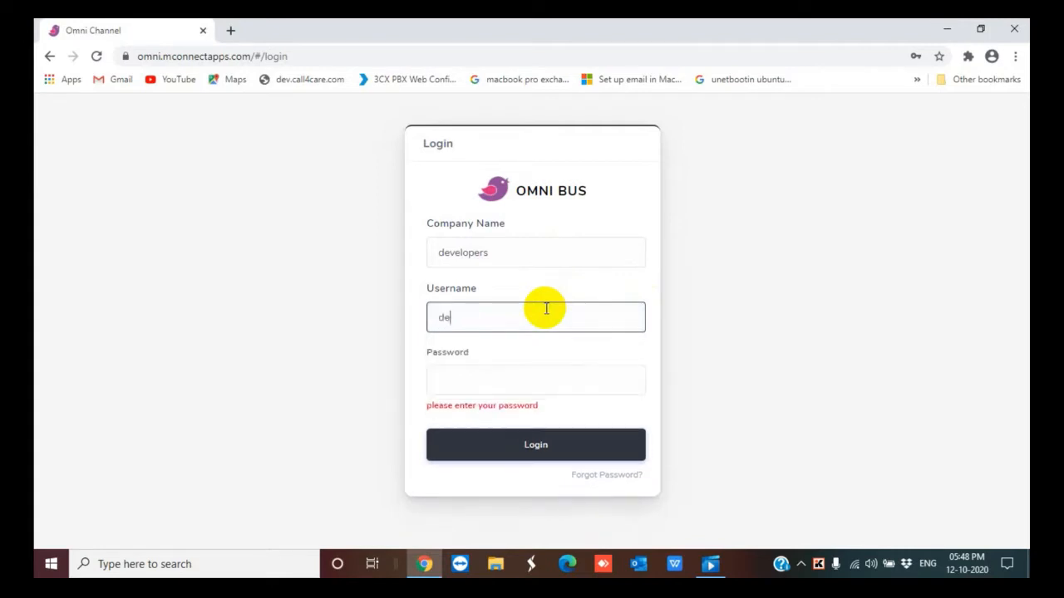
text(velopers)
click(514, 388)
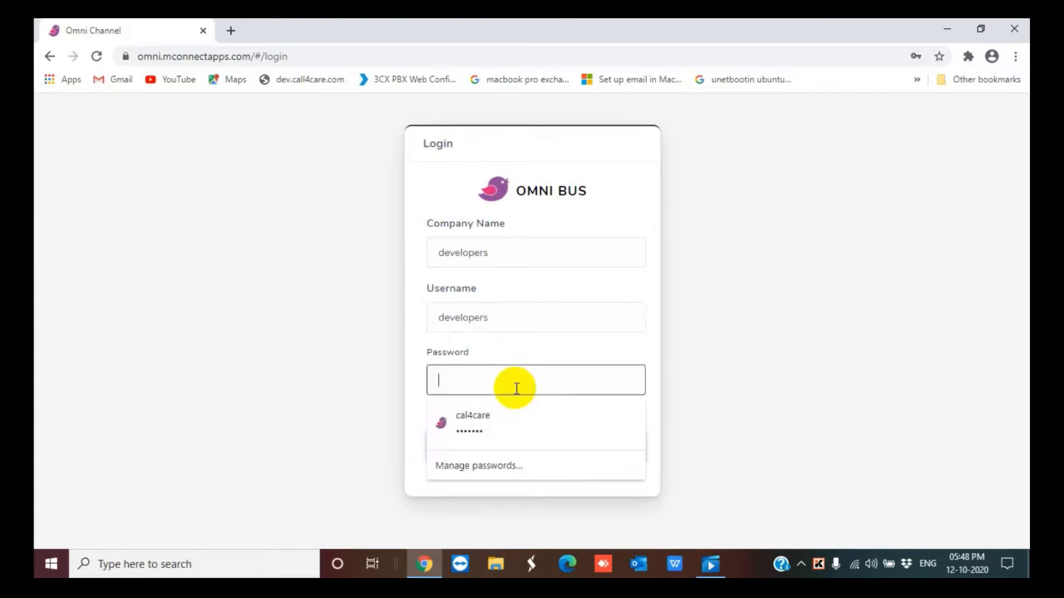
Enter the account password and log in
text(•••••••)
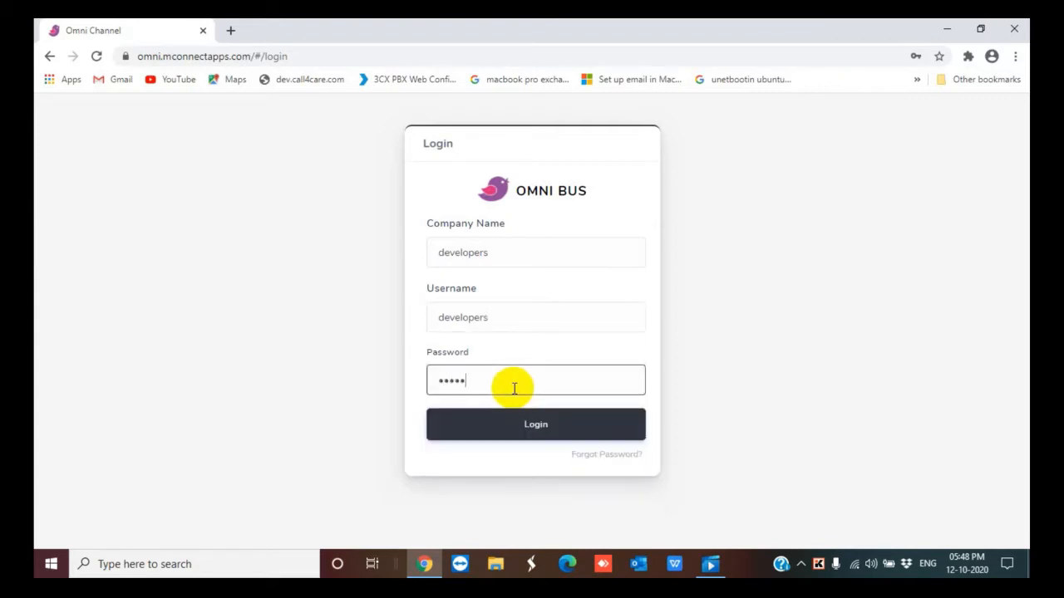
text(•••)
click(524, 434)
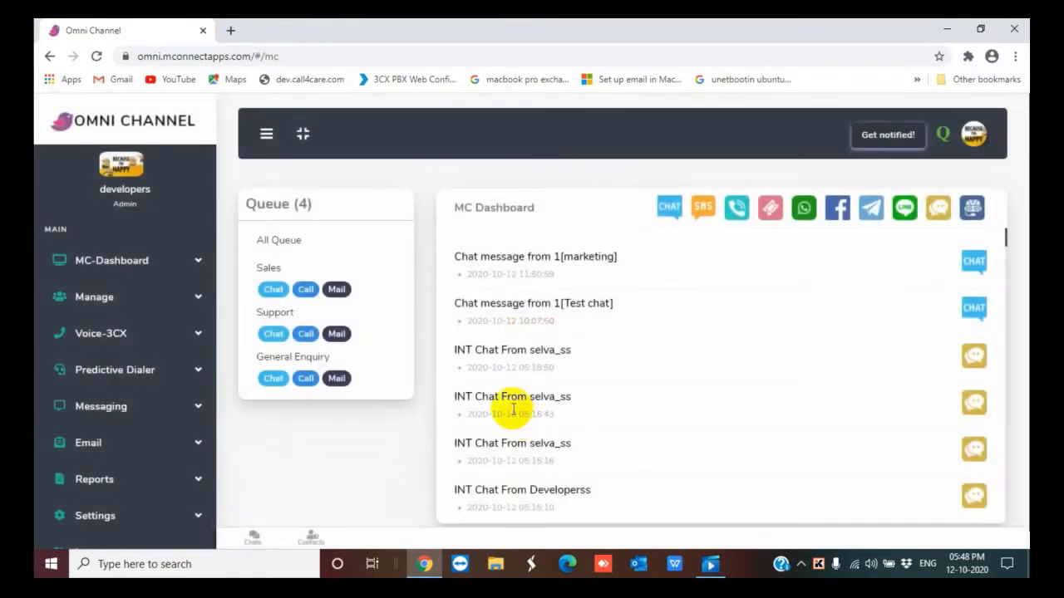
Open Chat Settings under Settings
scroll(246, 413, down, 1)
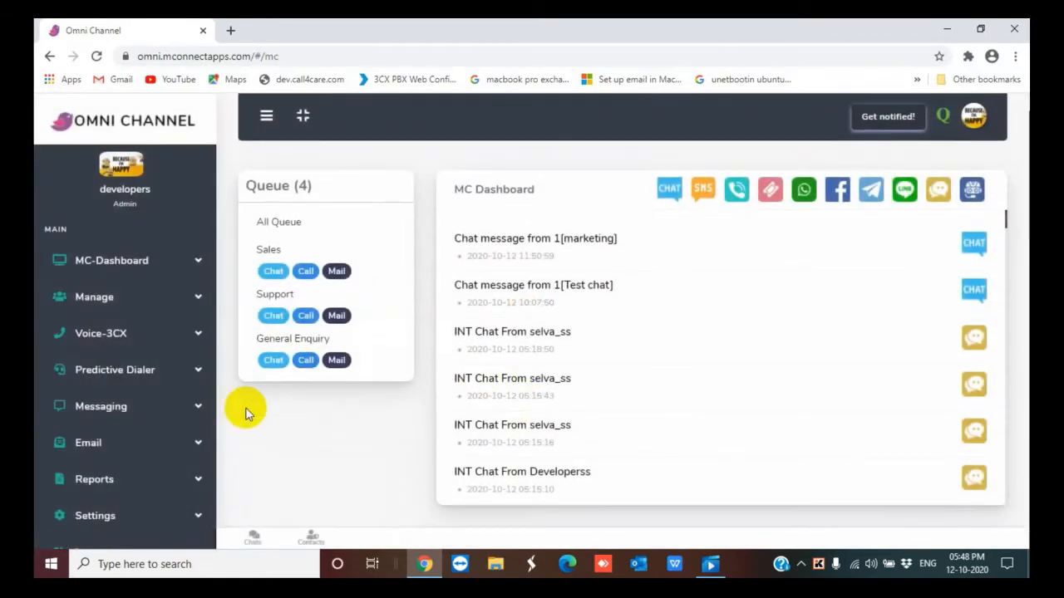
click(162, 515)
scroll(165, 509, down, 5)
click(127, 500)
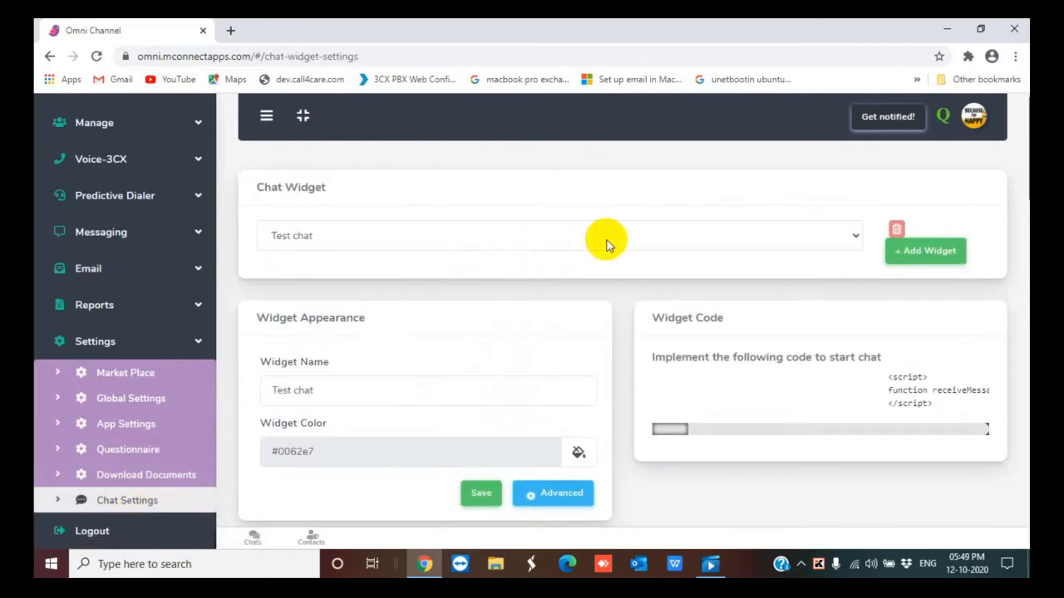
Browse the sections of the chat widget settings page
scroll(602, 235, down, 4)
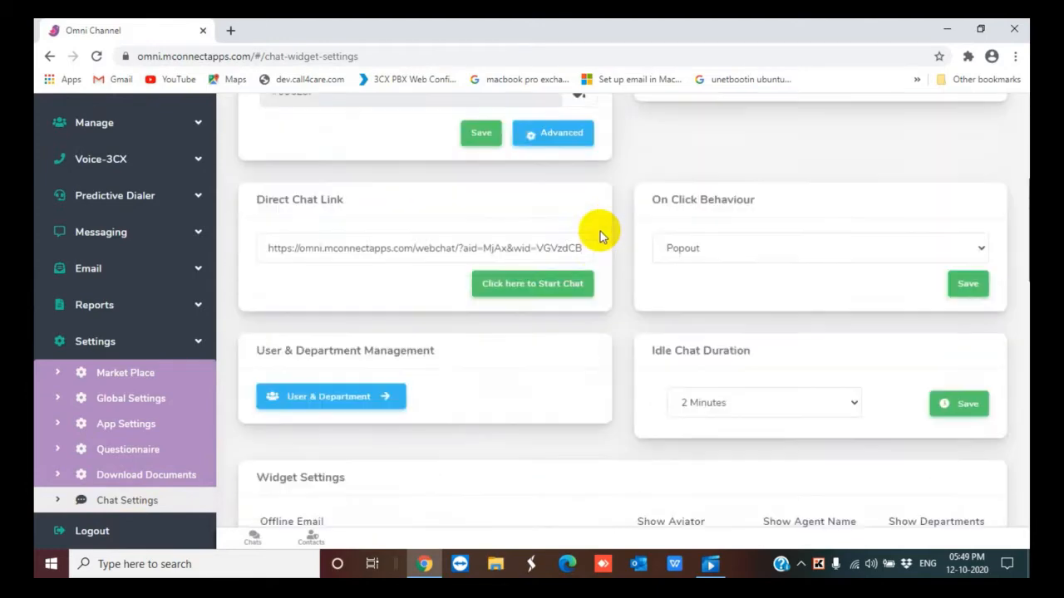
scroll(600, 235, down, 4)
scroll(600, 235, down, 6)
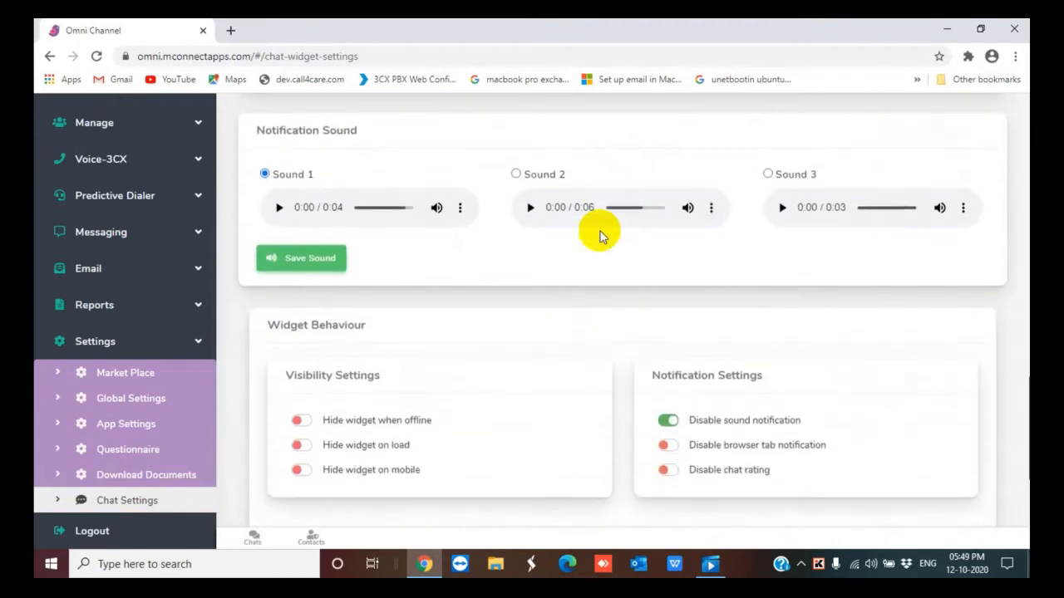
scroll(602, 236, down, 3)
scroll(602, 236, up, 1)
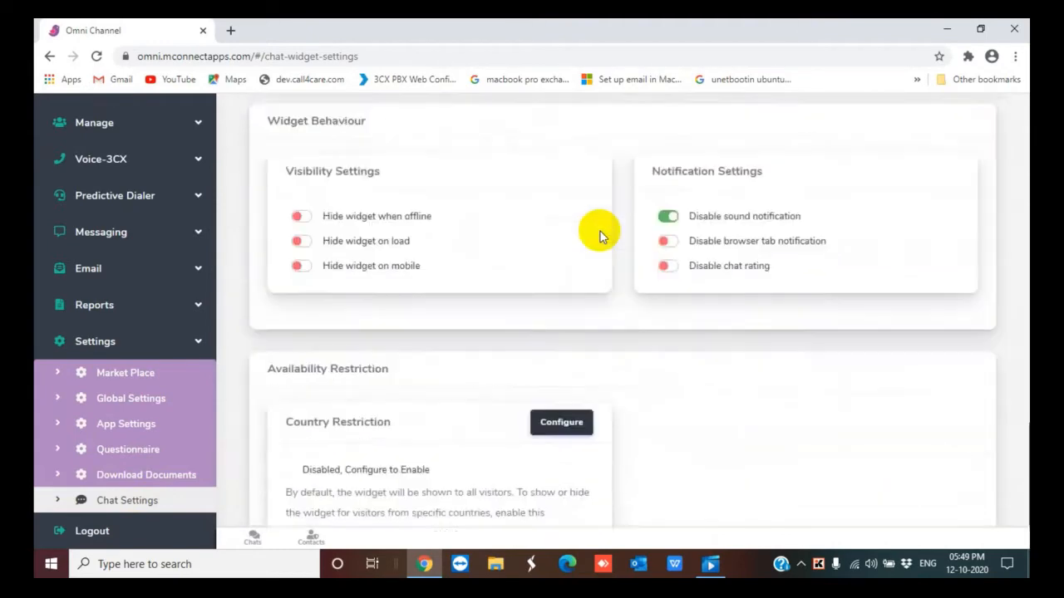
scroll(599, 234, up, 12)
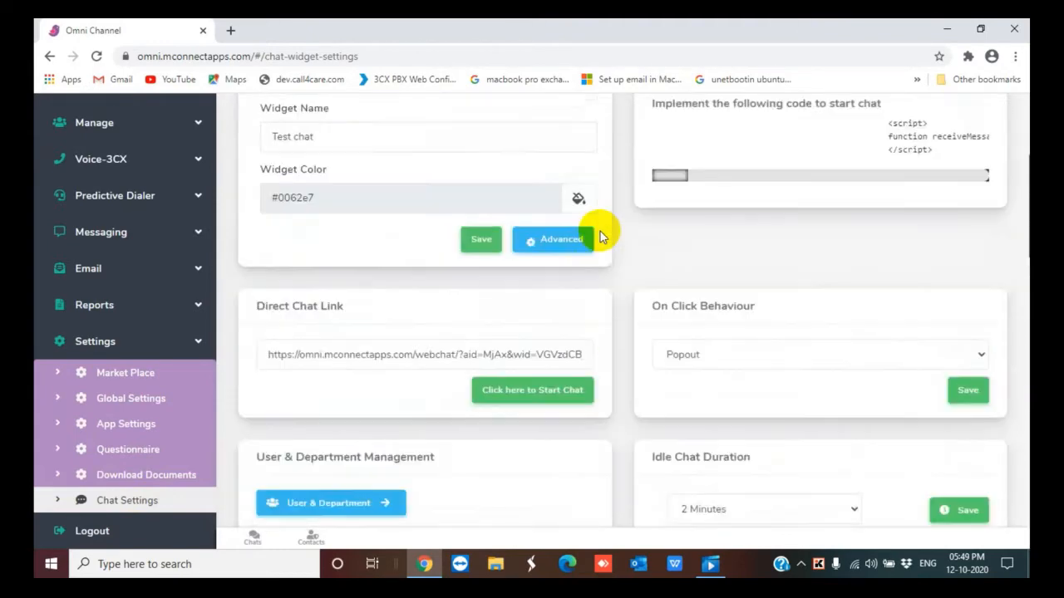
scroll(600, 235, up, 3)
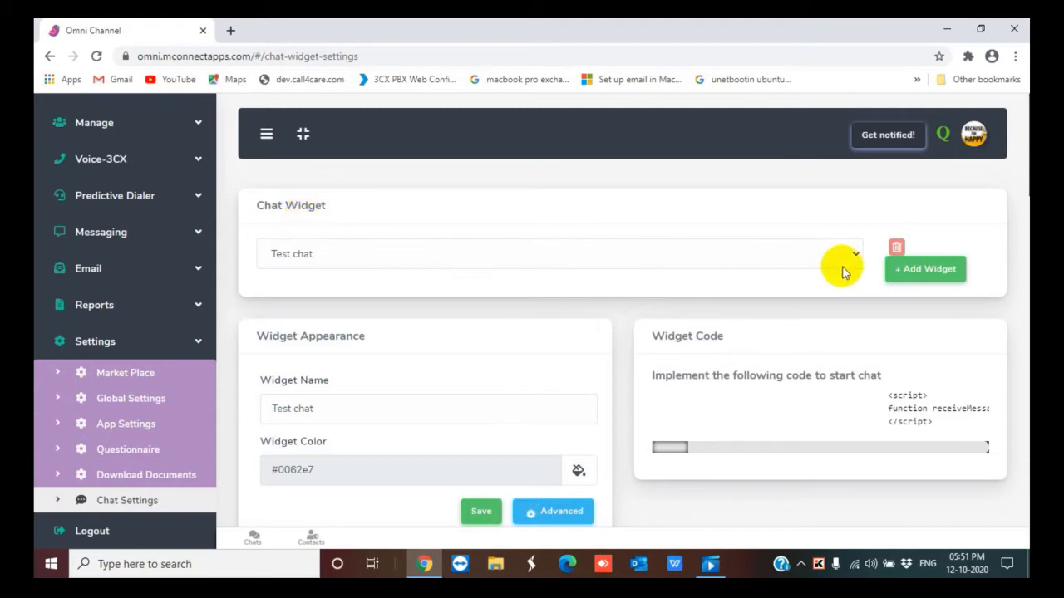
Add a new chat widget named test widget
click(917, 271)
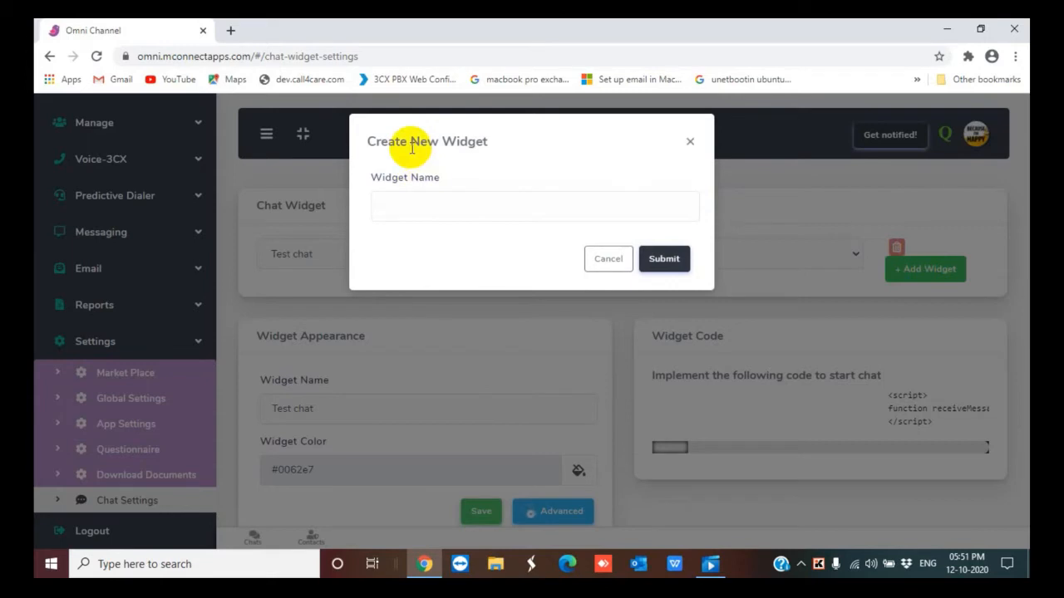
click(414, 203)
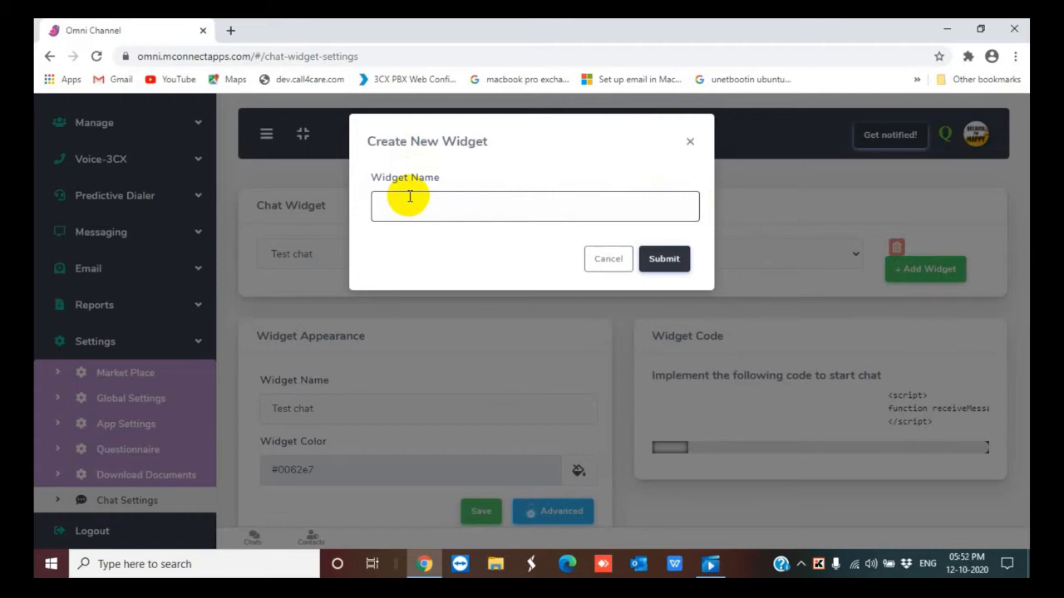
text(test widget)
click(671, 260)
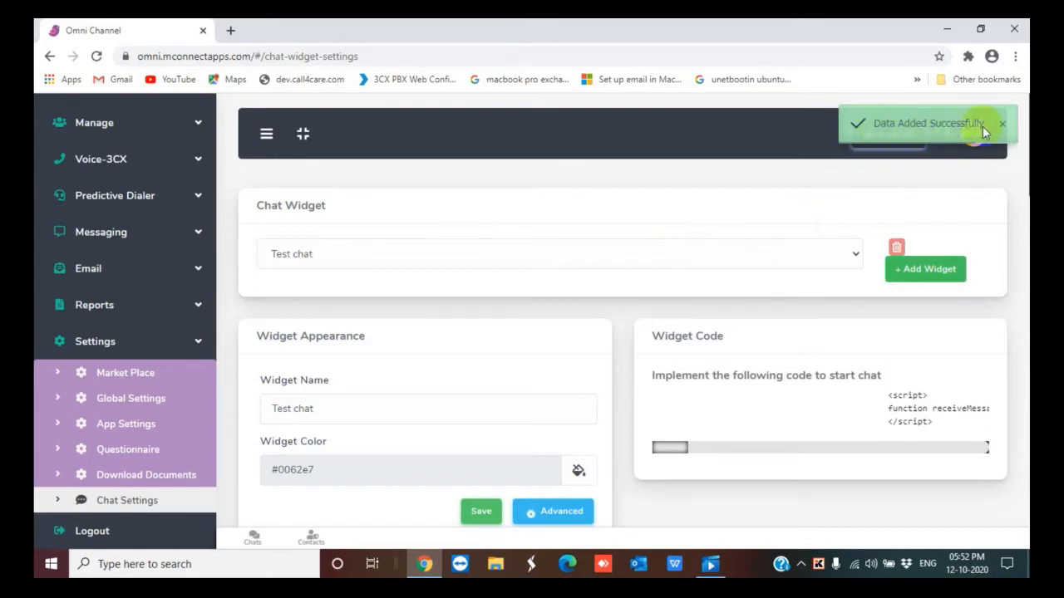
Select the test widget and delete it
click(856, 254)
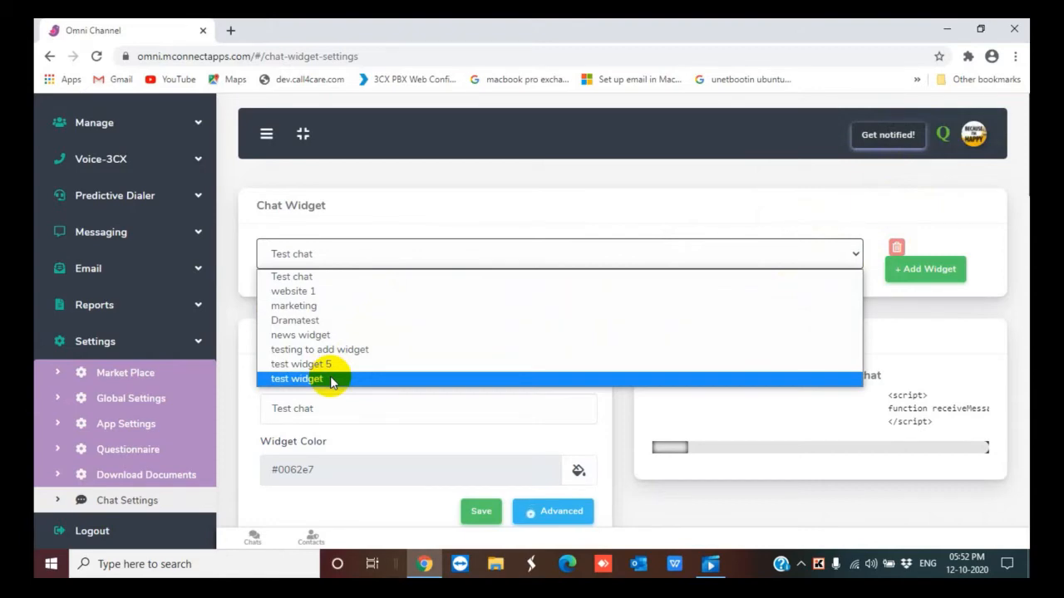
click(332, 379)
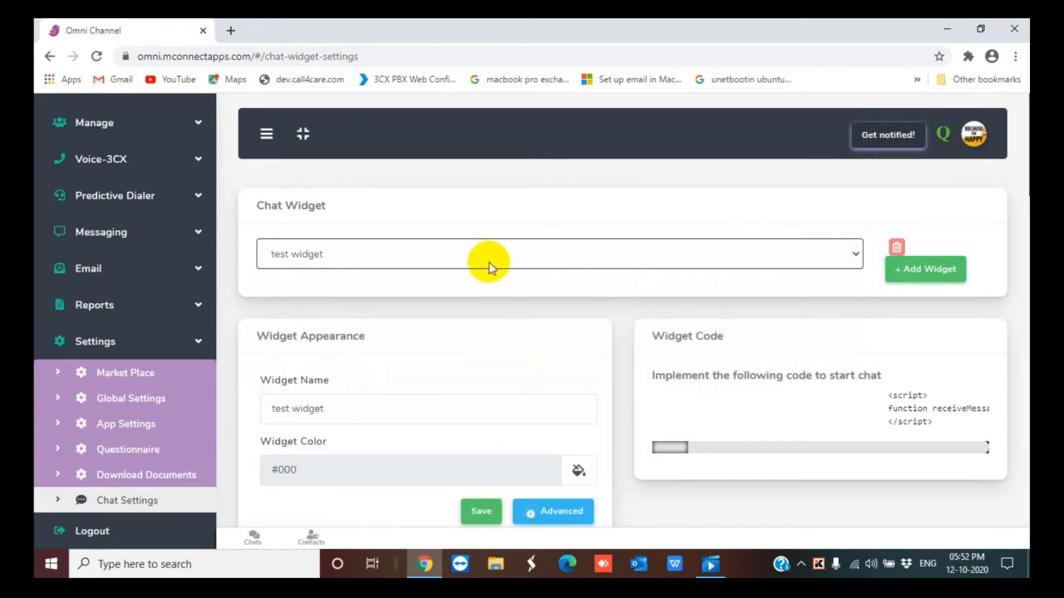
click(894, 248)
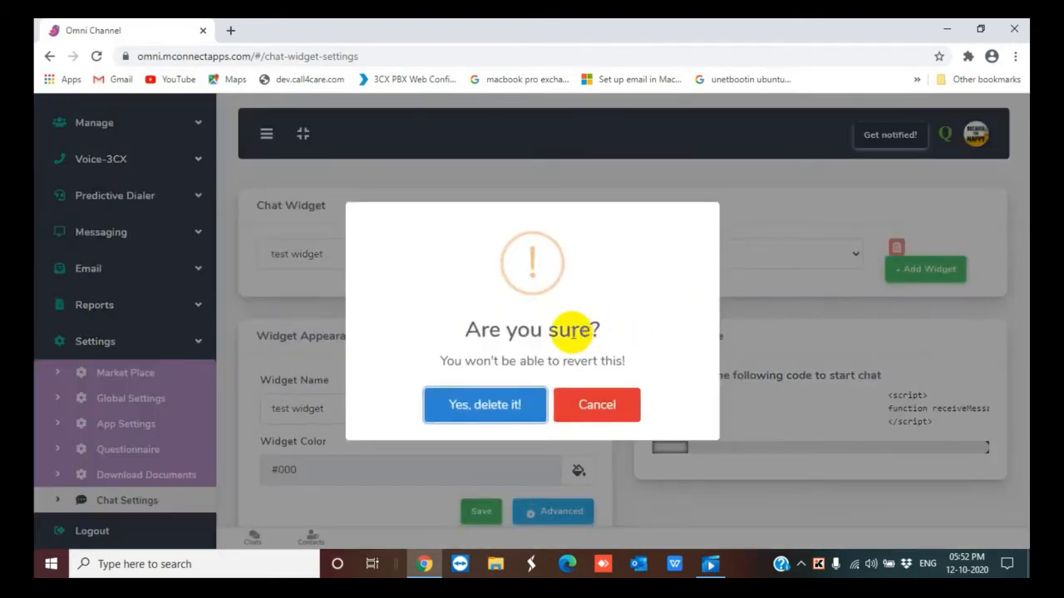
click(497, 407)
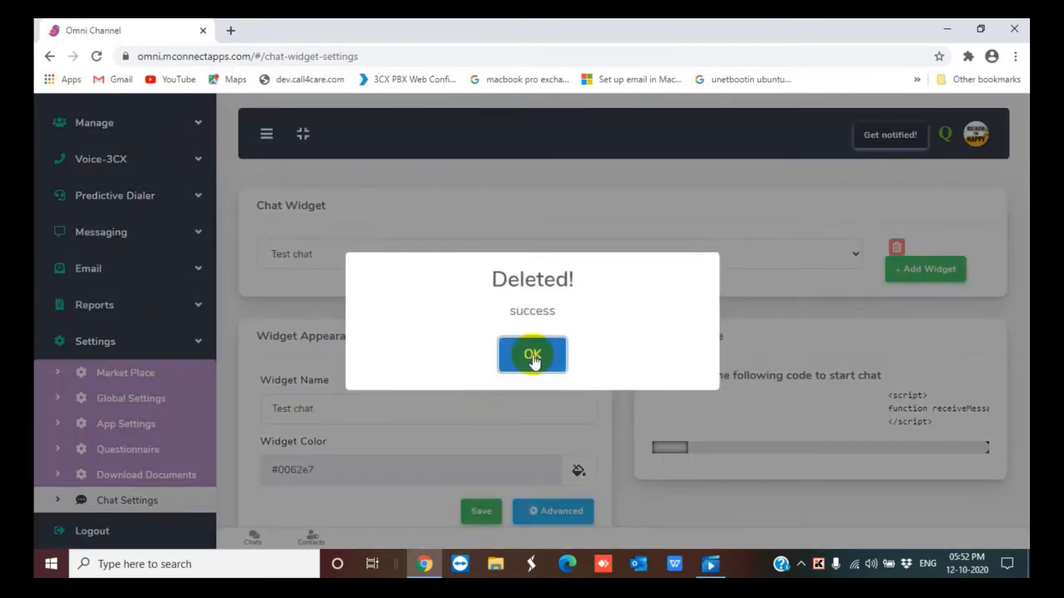
click(533, 356)
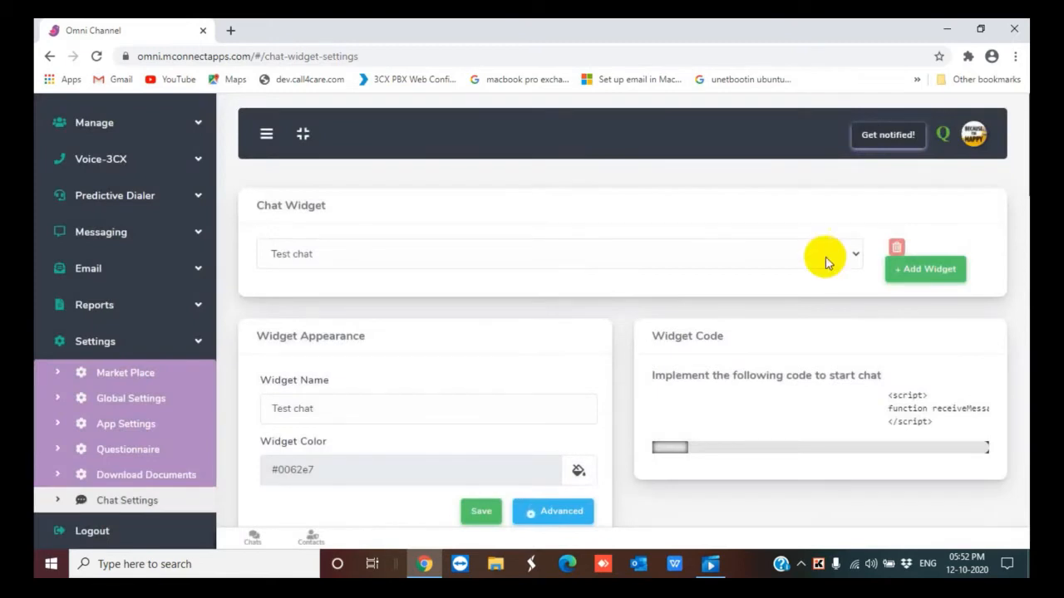
Open the advanced widget appearance settings for the Test chat widget
click(856, 258)
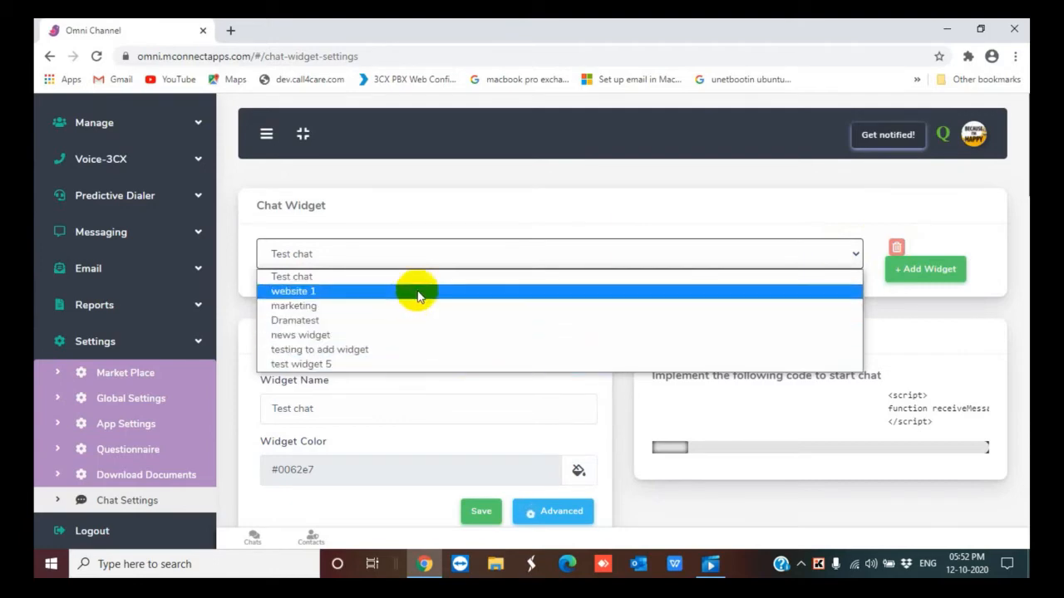
click(1000, 203)
scroll(506, 340, down, 3)
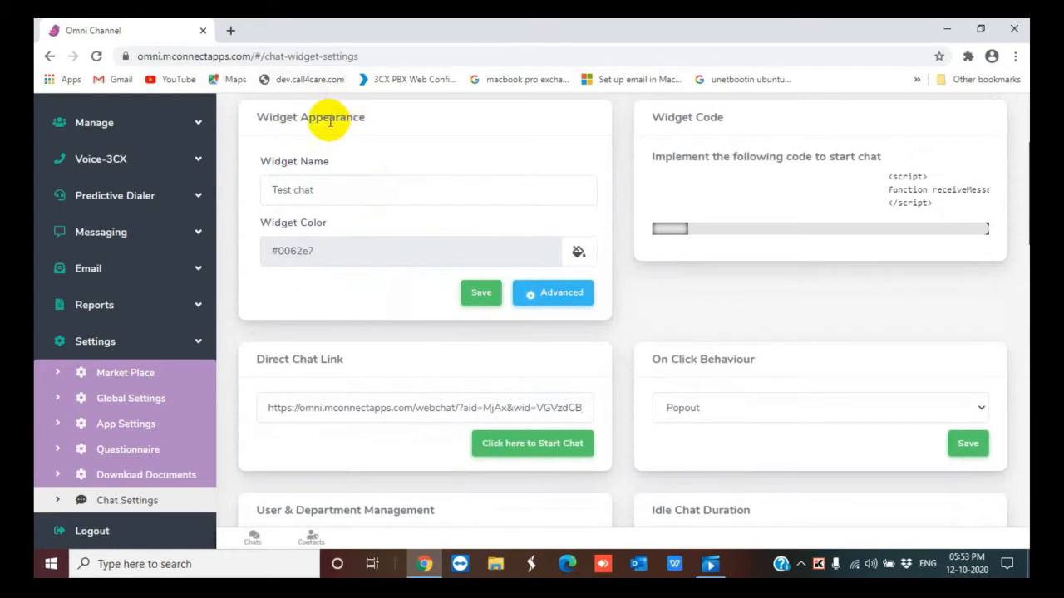
click(332, 192)
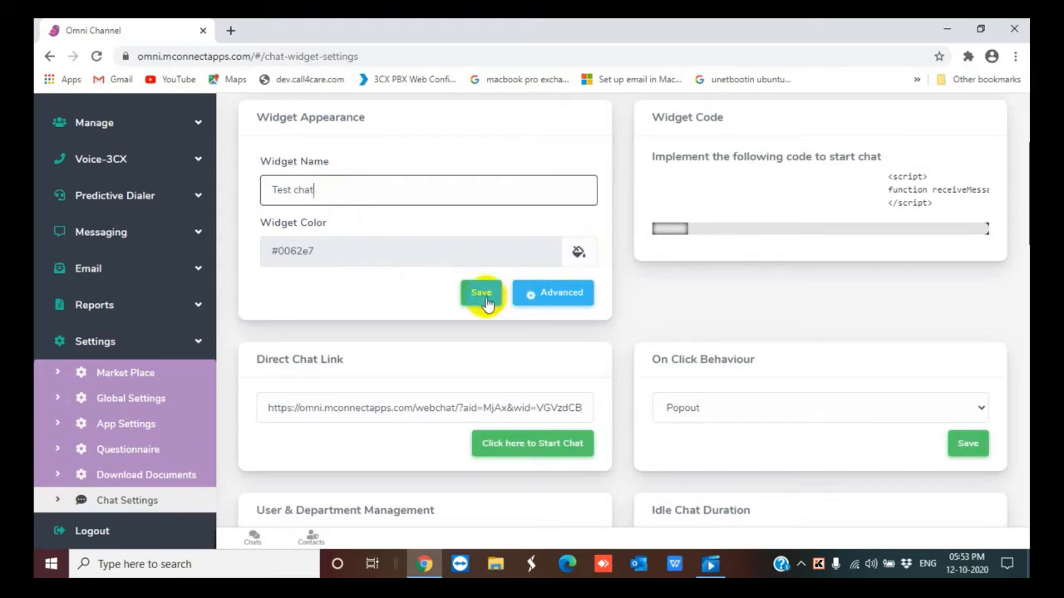
click(558, 295)
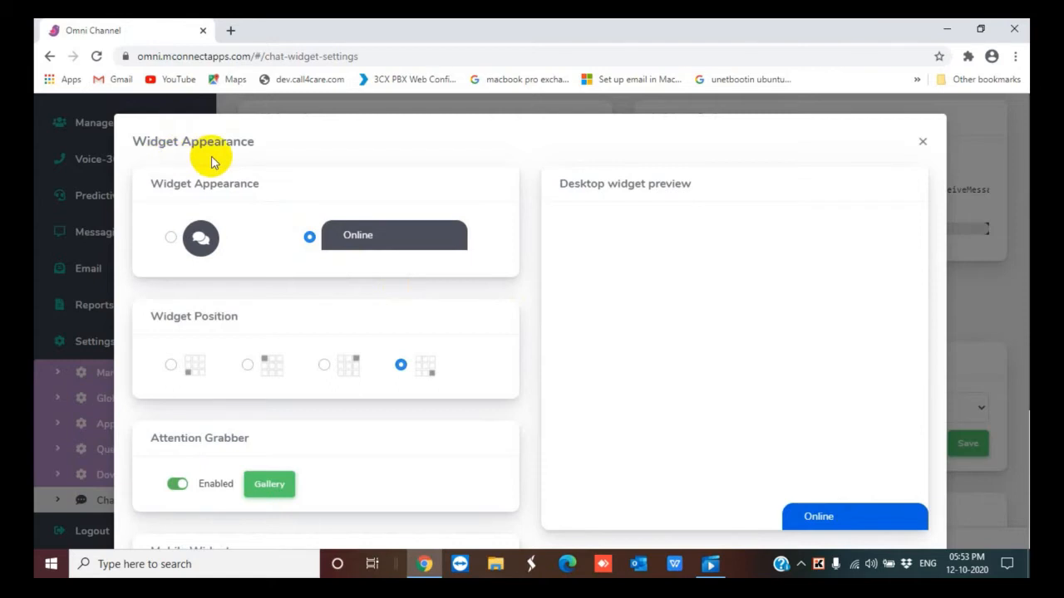
Set the desktop widget appearance to the round chat icon style
click(171, 238)
click(309, 236)
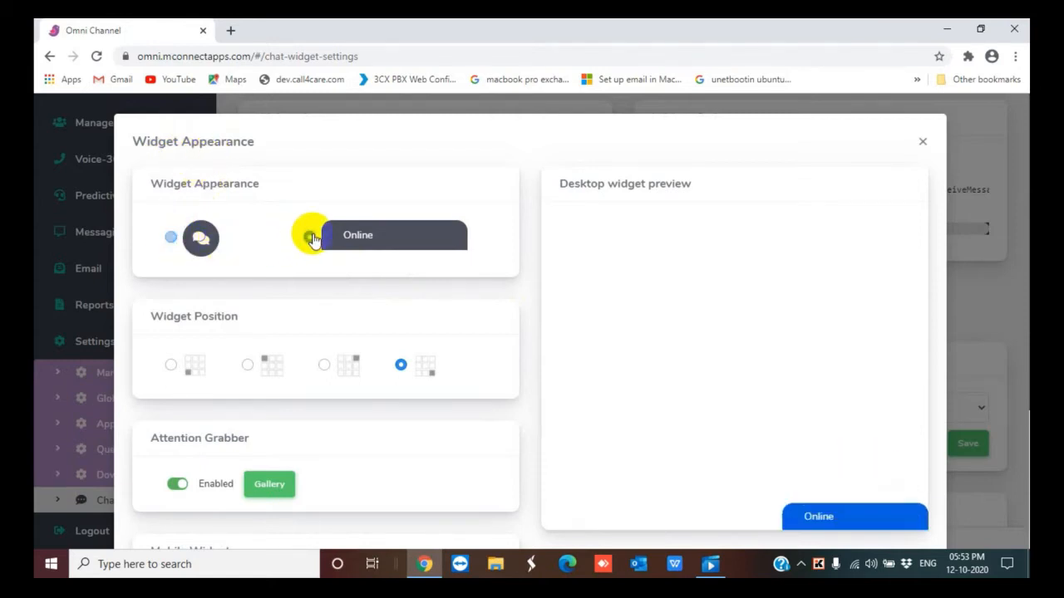
click(170, 238)
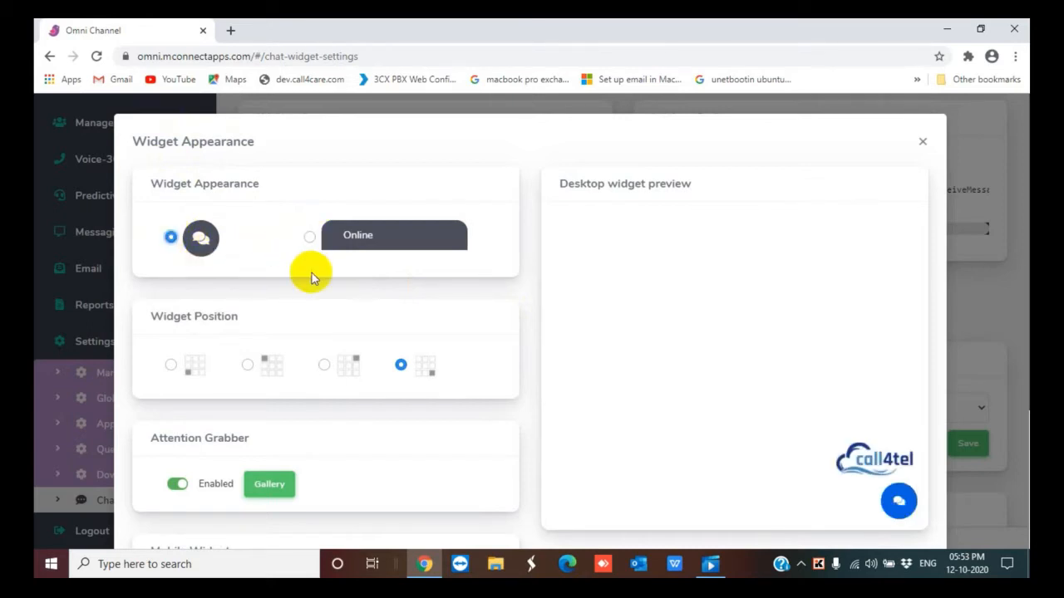
Toggle the Attention Grabber off and back on
scroll(311, 278, down, 2)
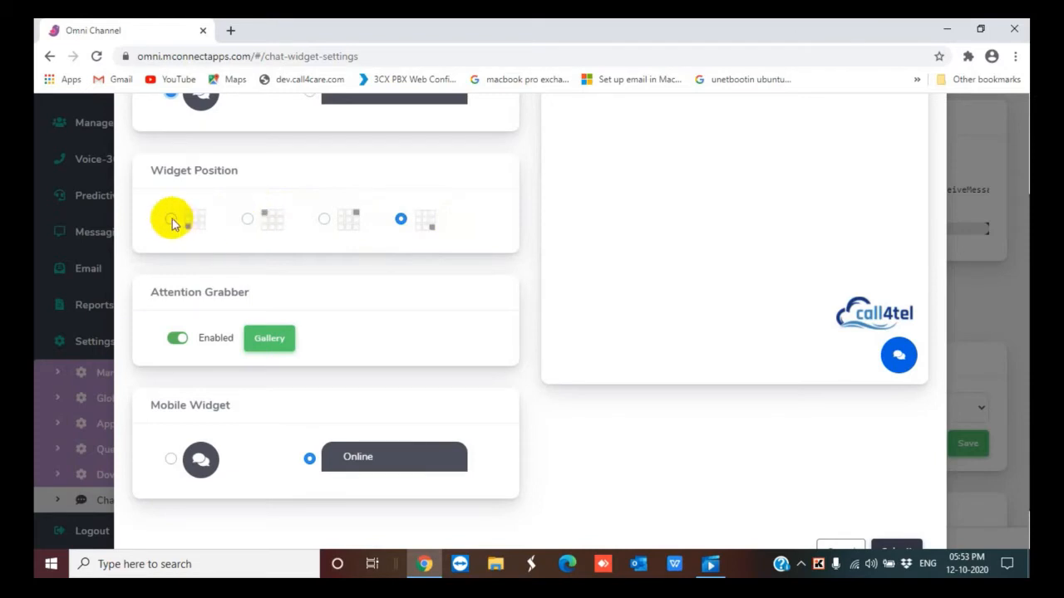
scroll(168, 223, down, 1)
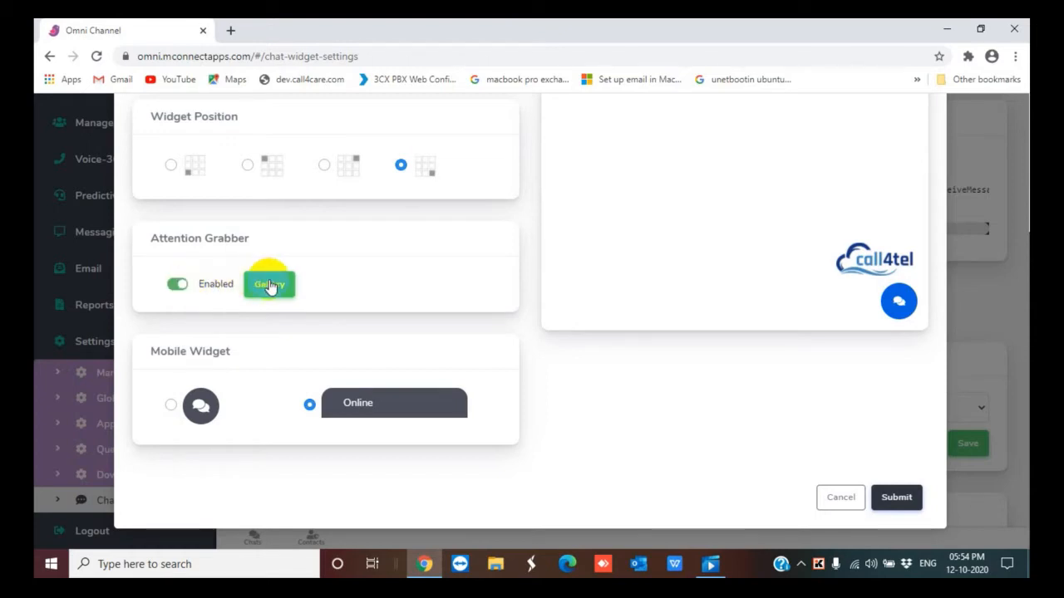
click(179, 285)
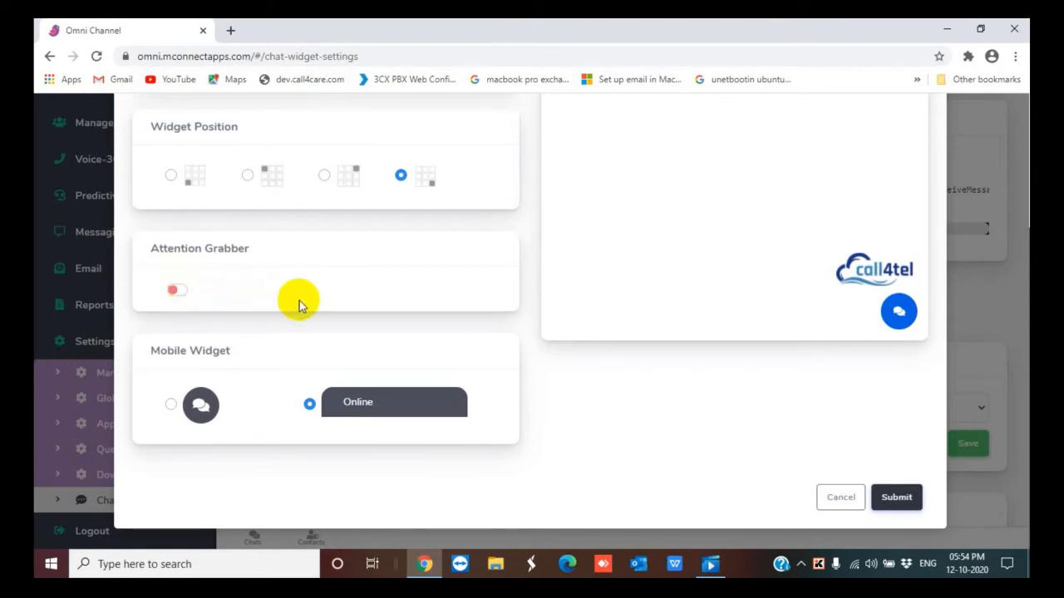
click(182, 292)
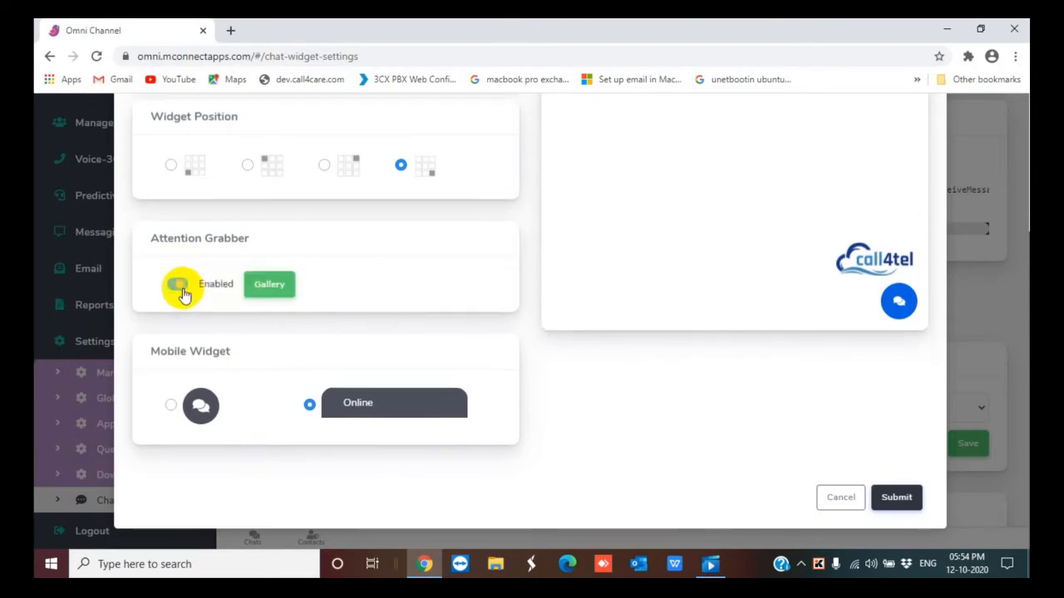
Open the attention grabber image gallery and browse the available images
click(272, 287)
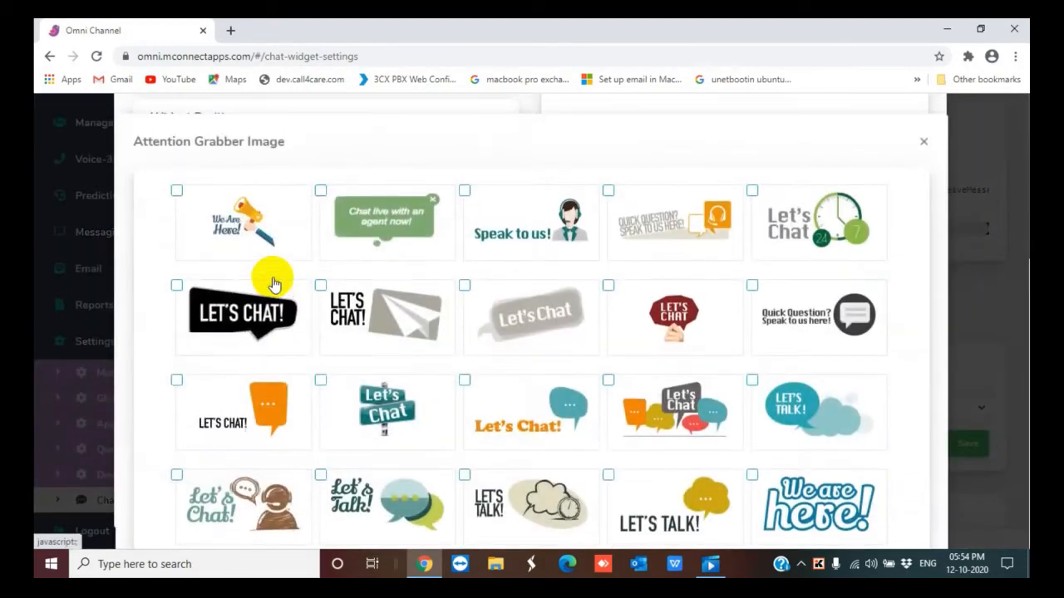
scroll(622, 299, down, 4)
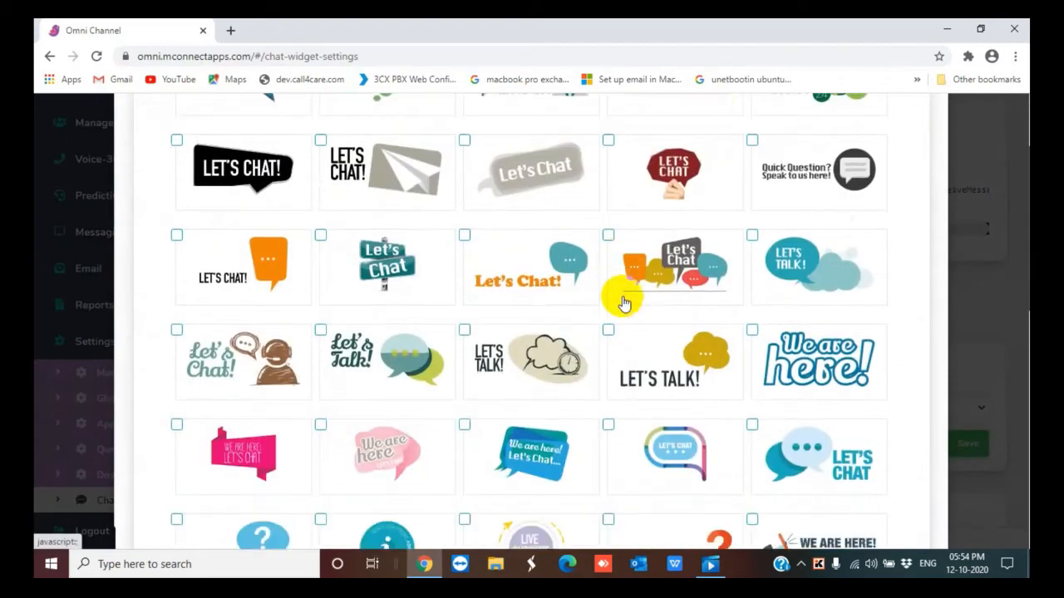
scroll(623, 303, down, 5)
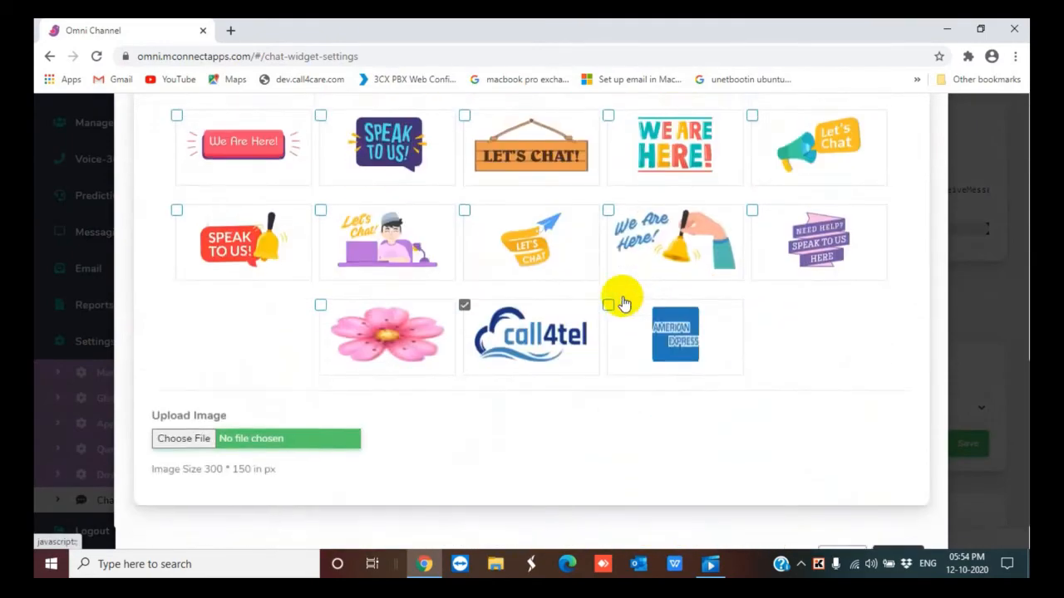
Choose the 'We Are Here!' bell image as the attention grabber and submit the widget appearance settings
scroll(623, 303, up, 8)
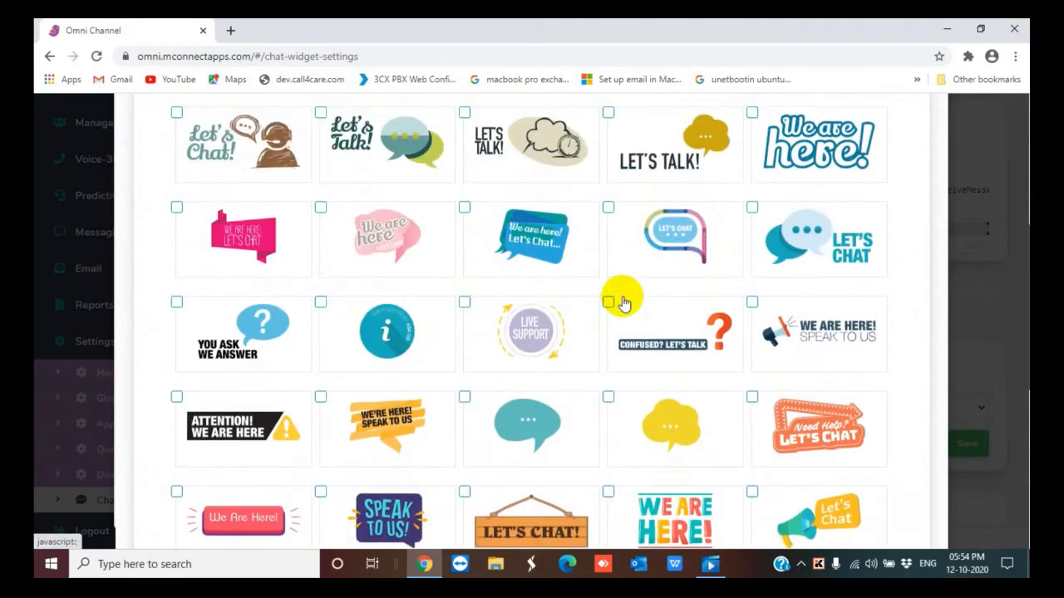
scroll(623, 300, up, 3)
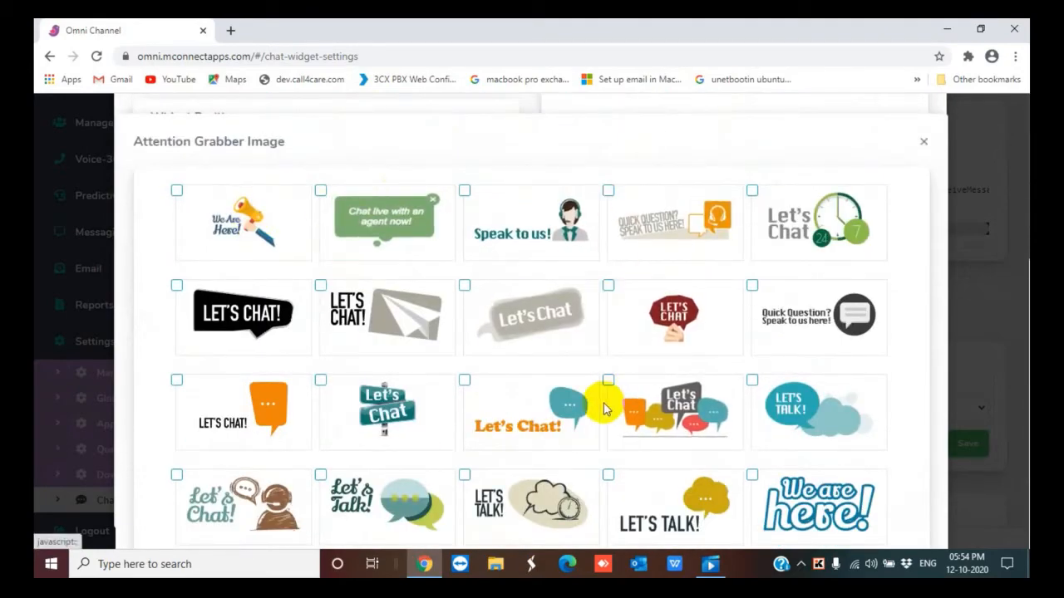
scroll(604, 408, down, 1)
scroll(604, 409, down, 10)
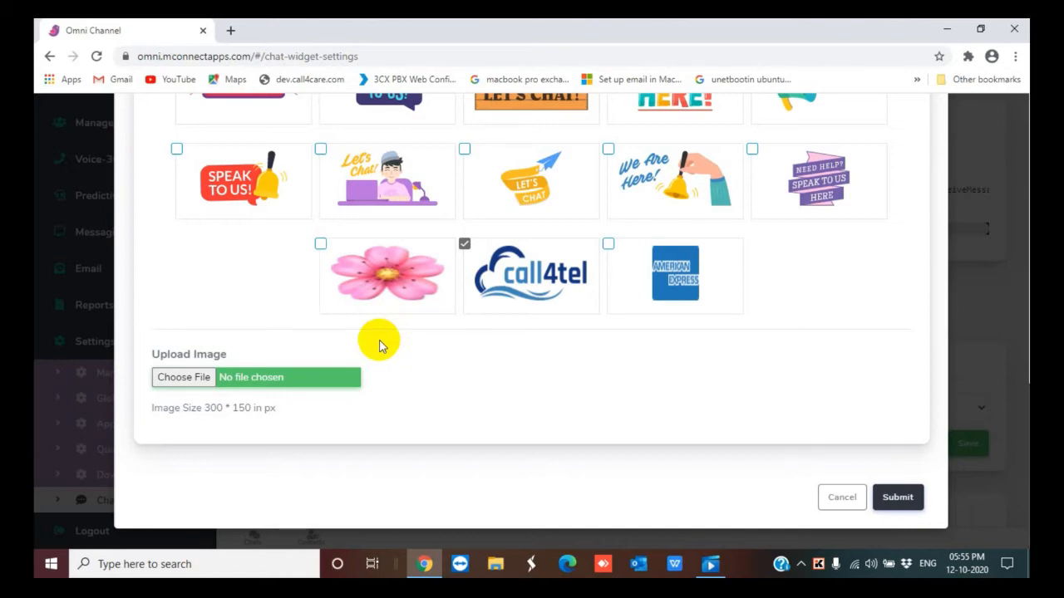
click(610, 151)
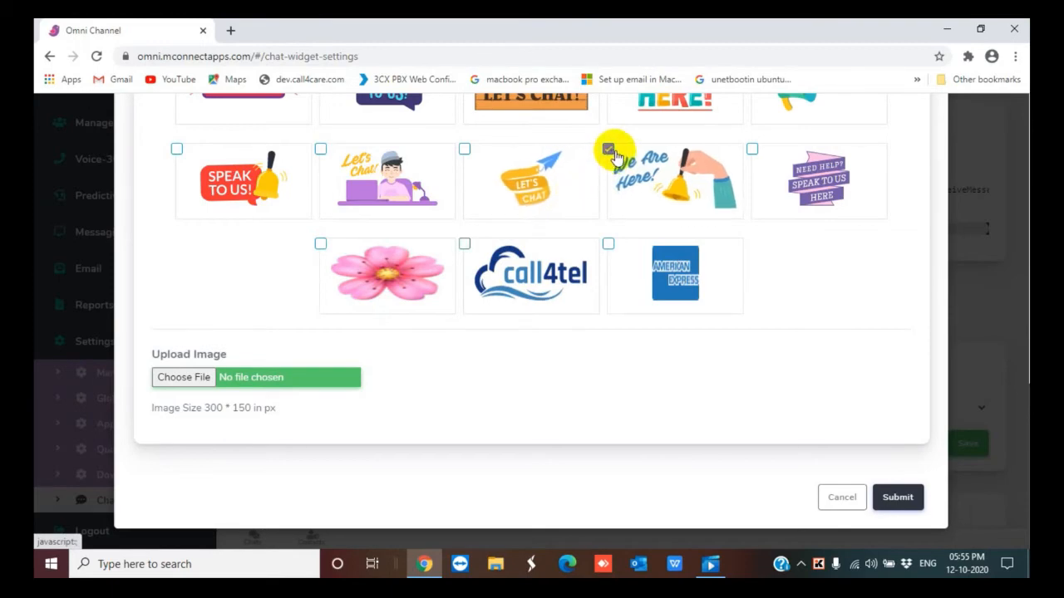
click(900, 499)
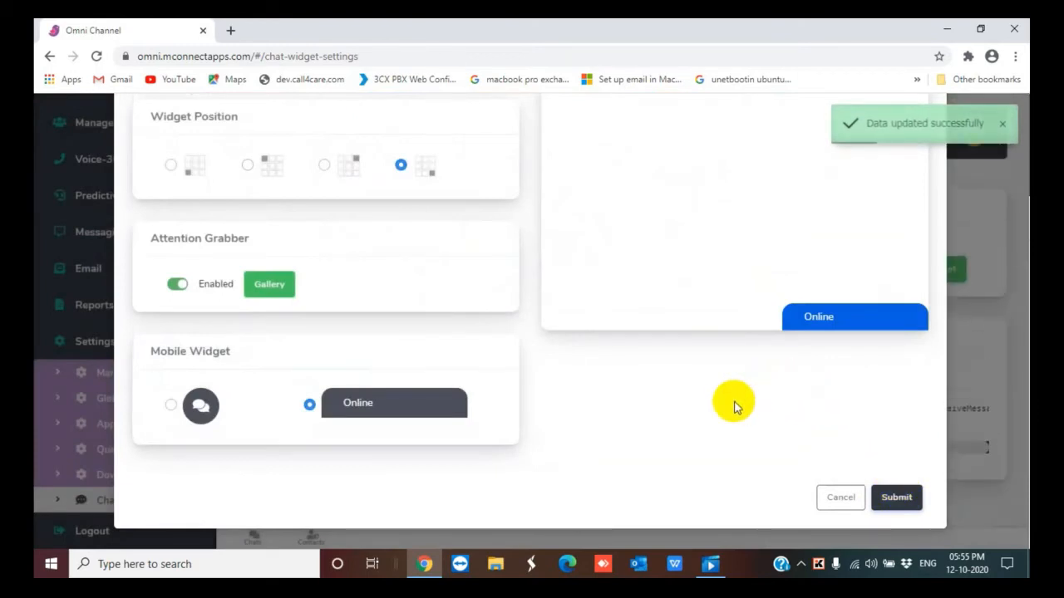
click(893, 498)
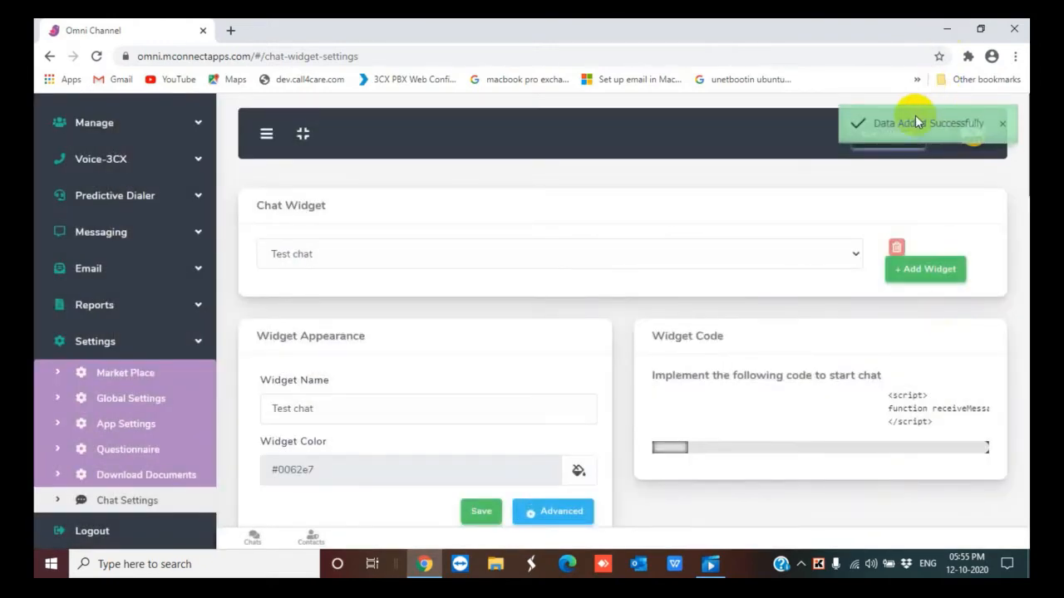
Reopen the advanced widget appearance settings to review them, then close the dialog
scroll(610, 305, down, 3)
scroll(542, 354, down, 1)
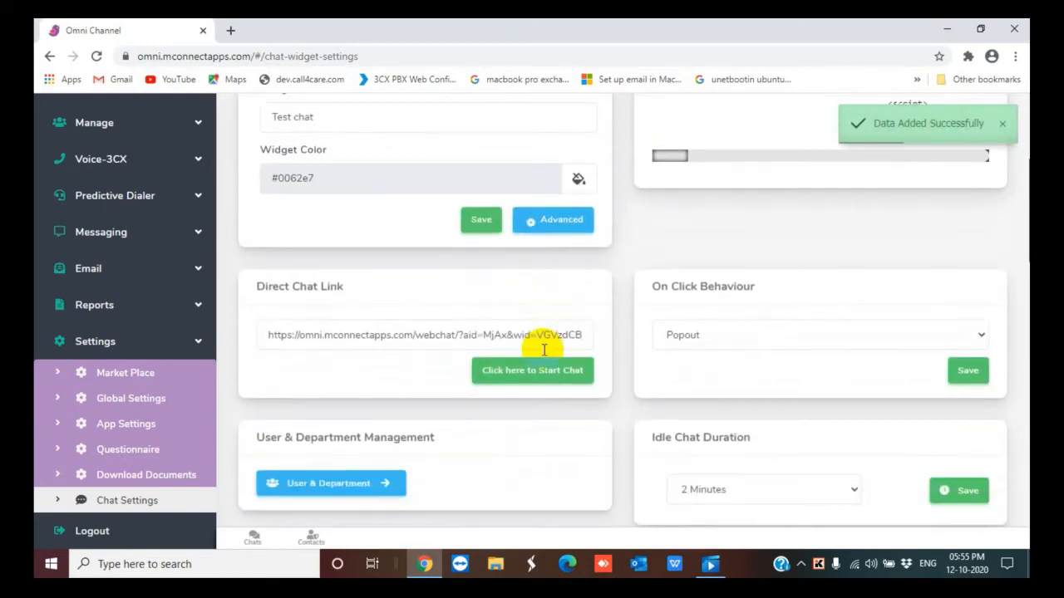
click(560, 220)
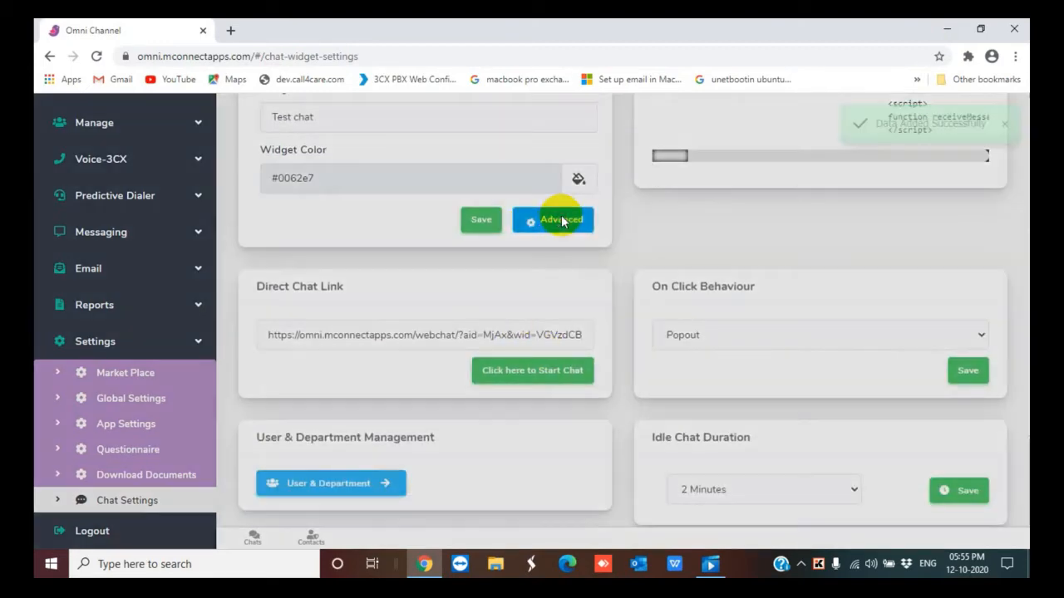
scroll(441, 333, down, 3)
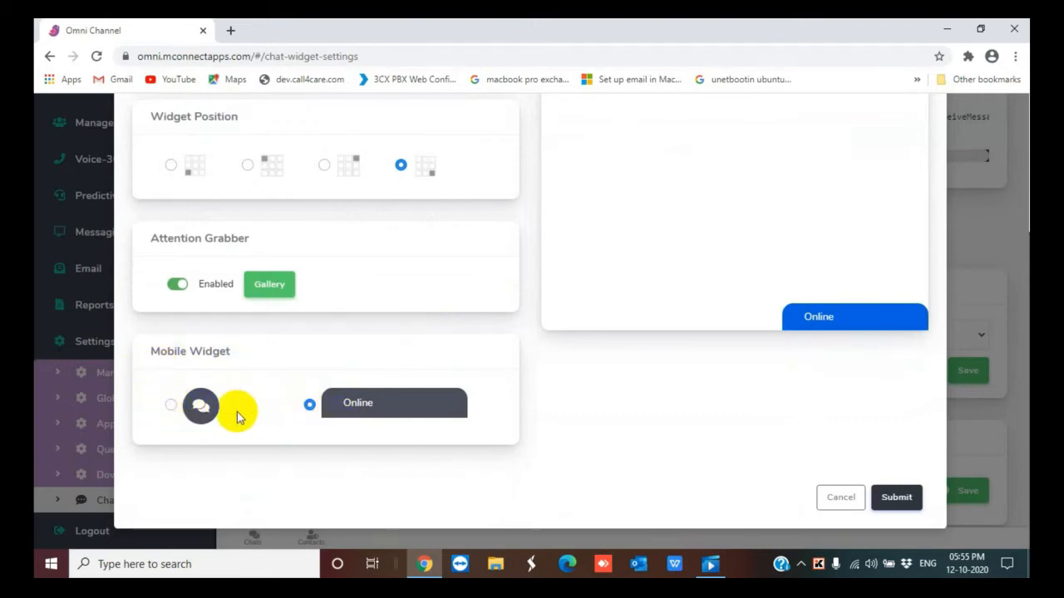
scroll(731, 362, up, 3)
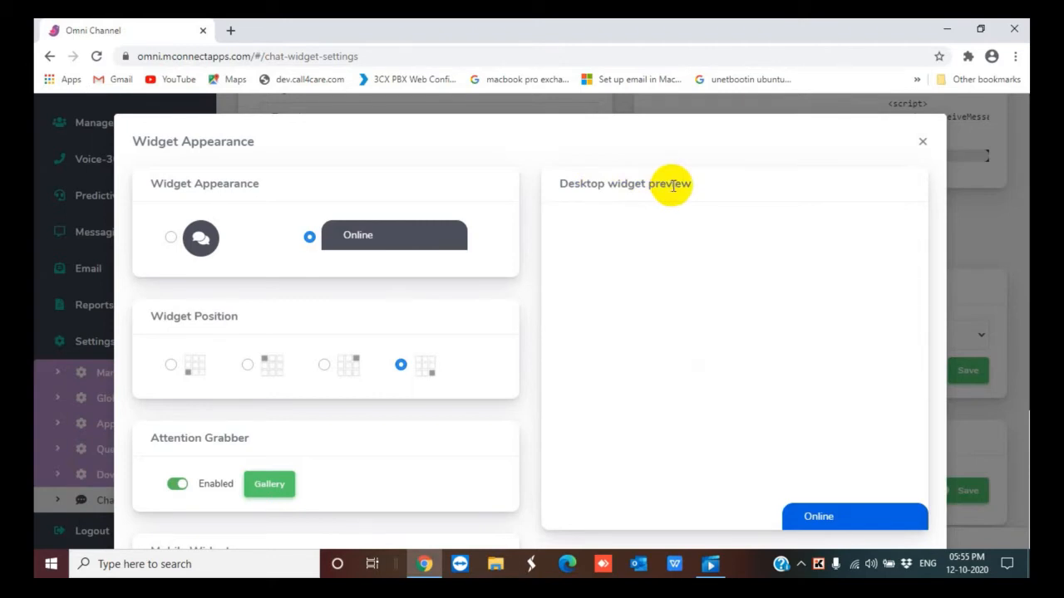
scroll(668, 271, down, 3)
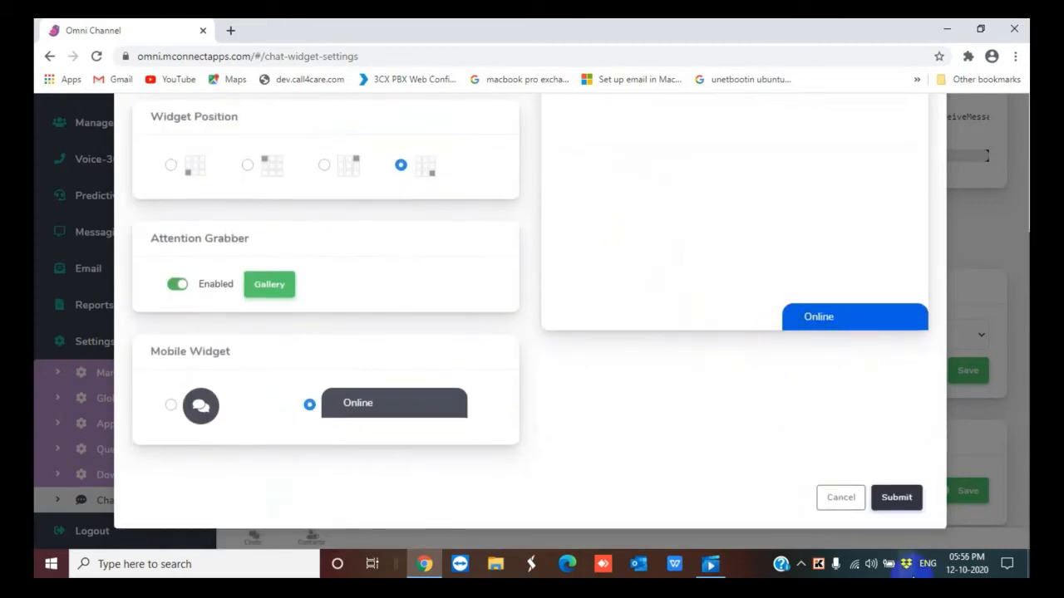
scroll(697, 224, up, 3)
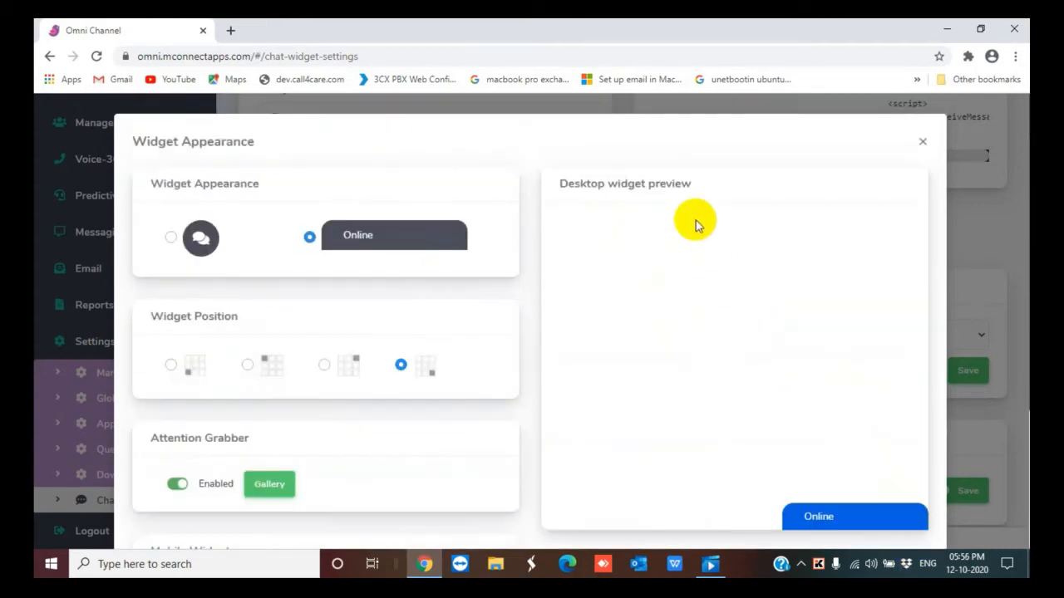
click(922, 141)
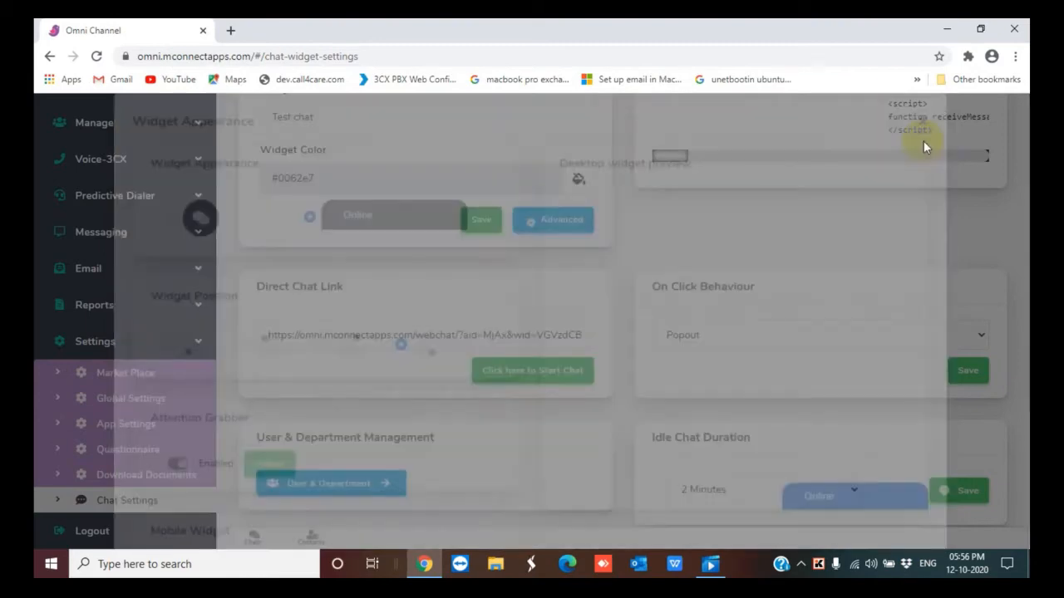
scroll(629, 292, up, 5)
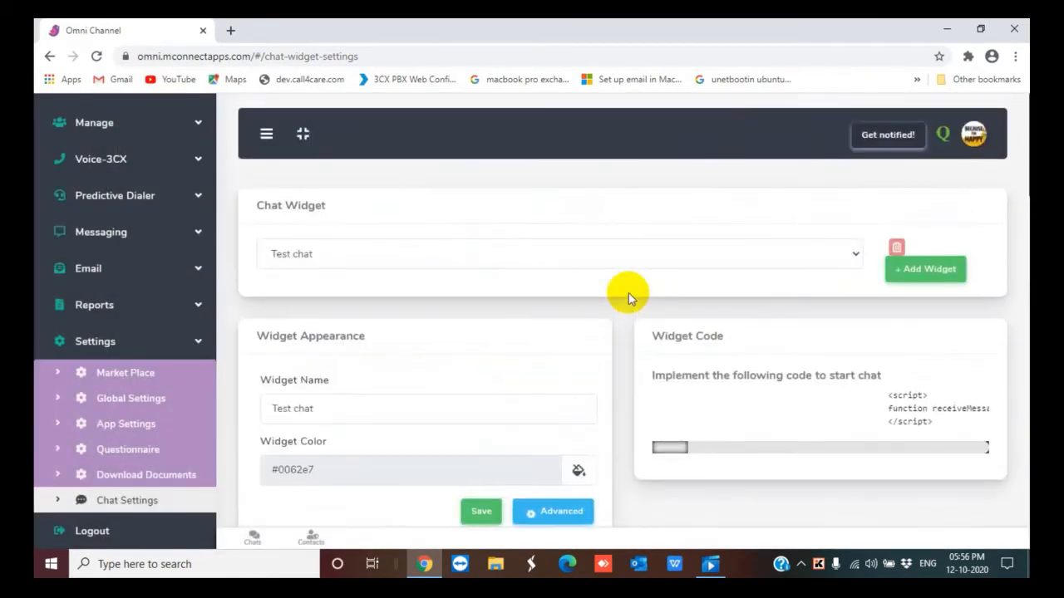
Switch to the website 1 chat widget and review its settings
click(852, 261)
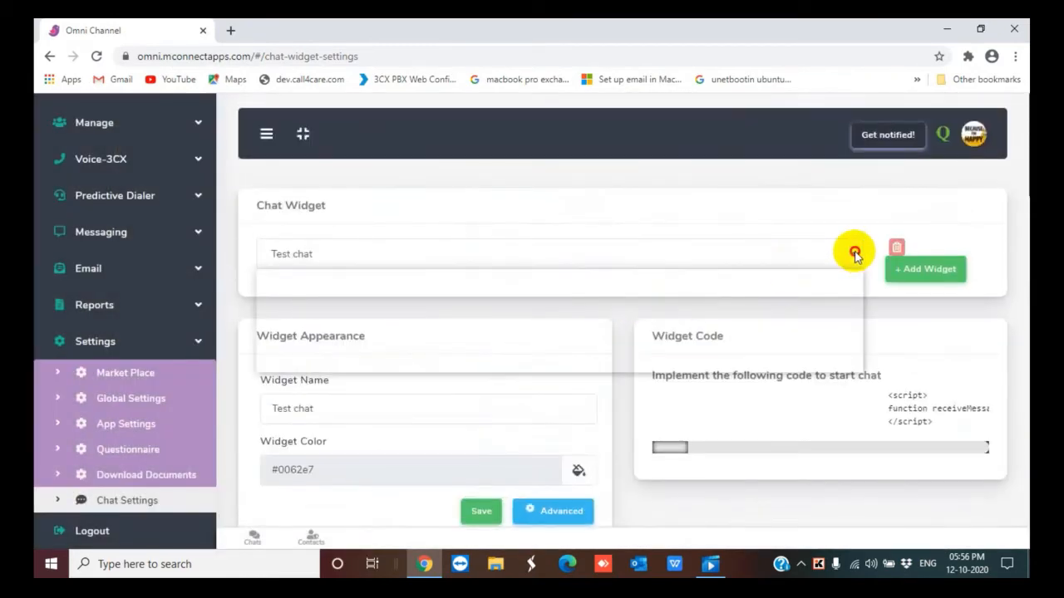
click(796, 295)
scroll(798, 296, down, 5)
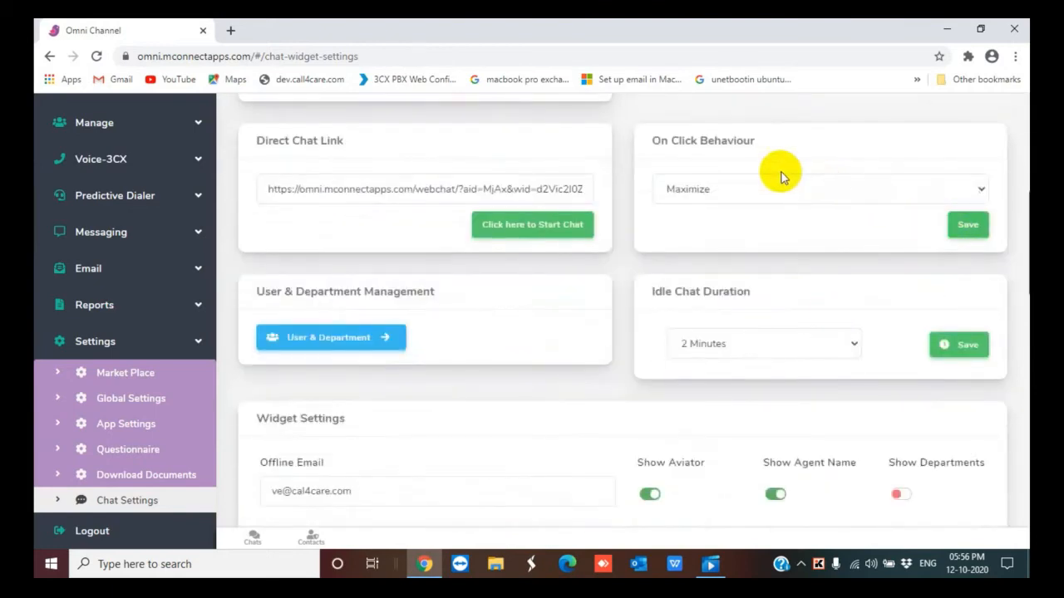
scroll(780, 176, up, 3)
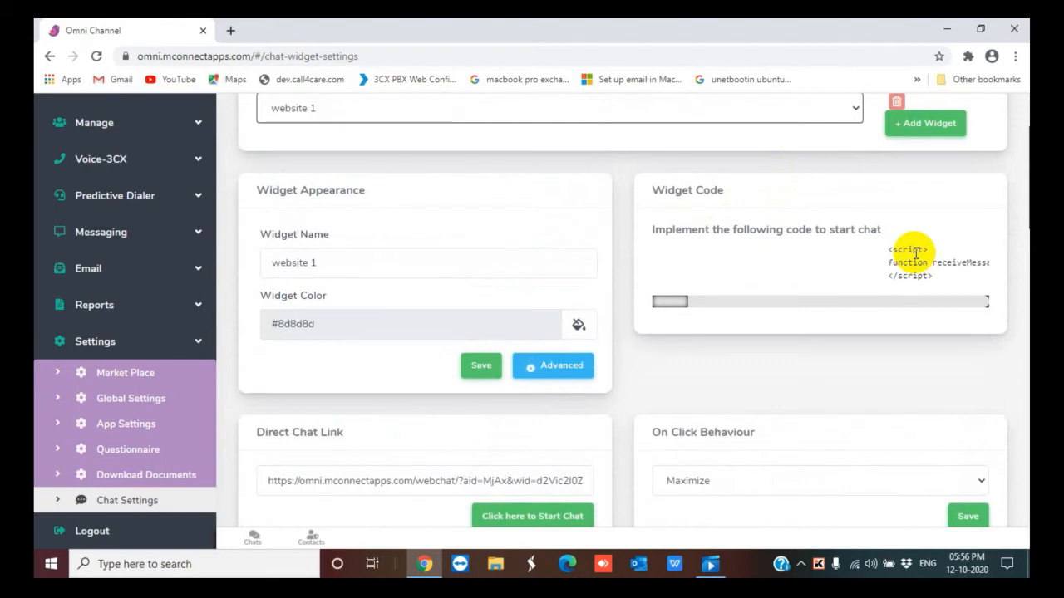
scroll(914, 252, down, 2)
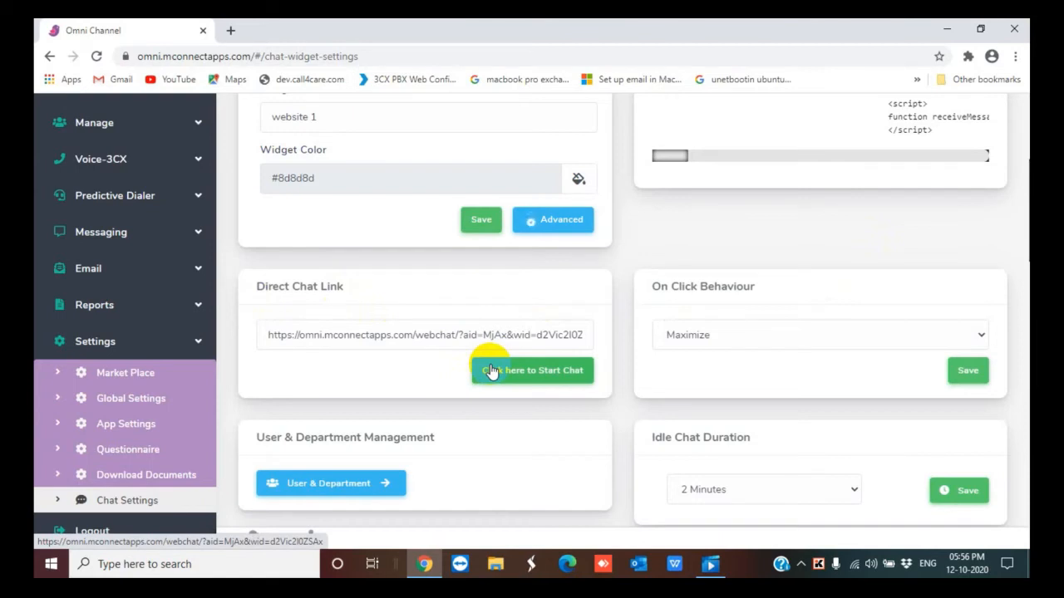
Set the On Click Behaviour to Popout and save it
click(984, 335)
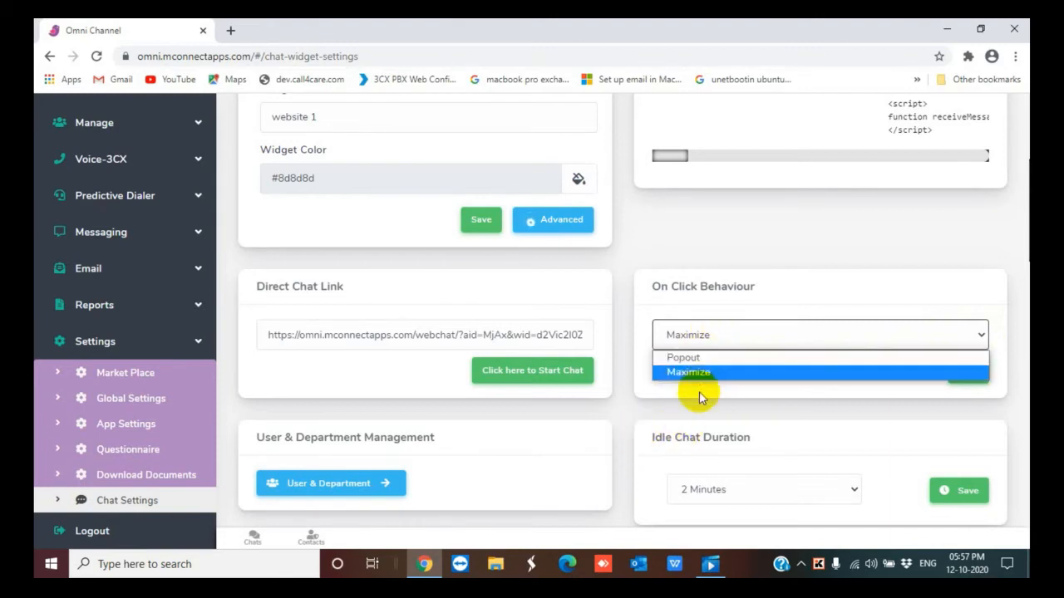
click(687, 359)
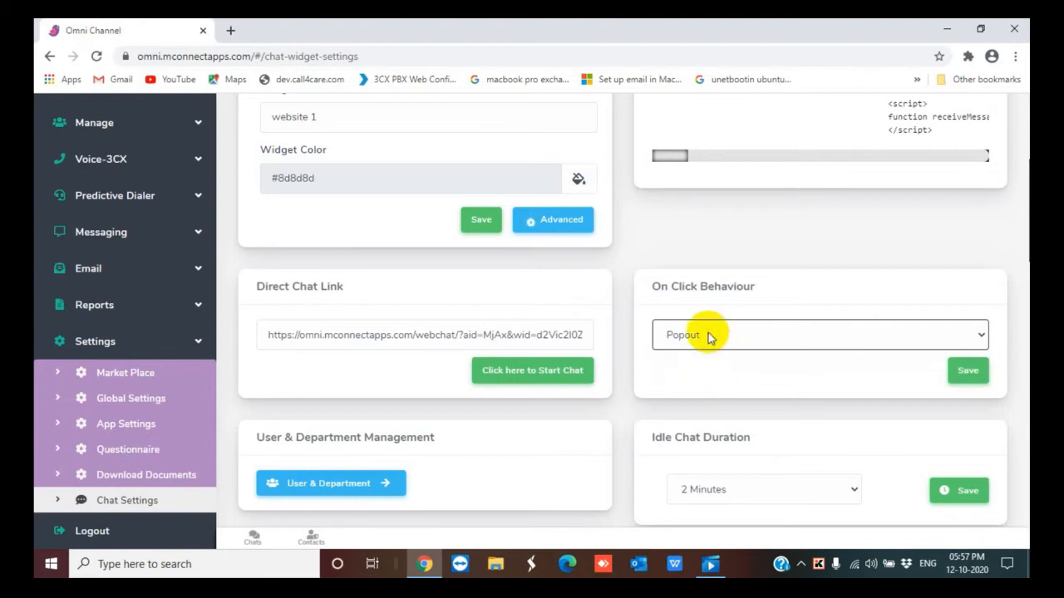
click(968, 373)
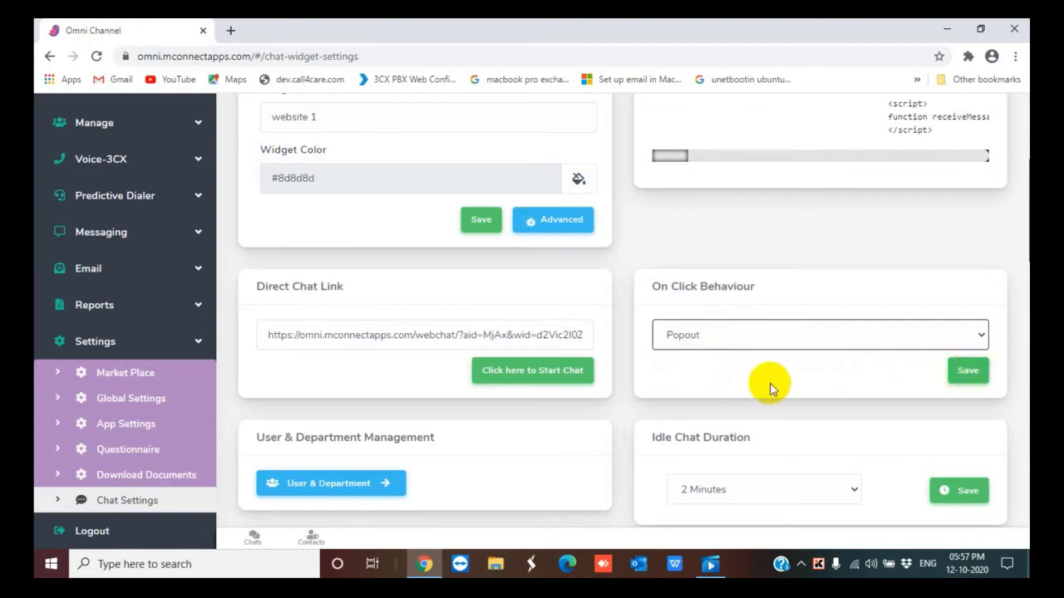
Open User & Department Management and enable the Development department
scroll(357, 427, down, 3)
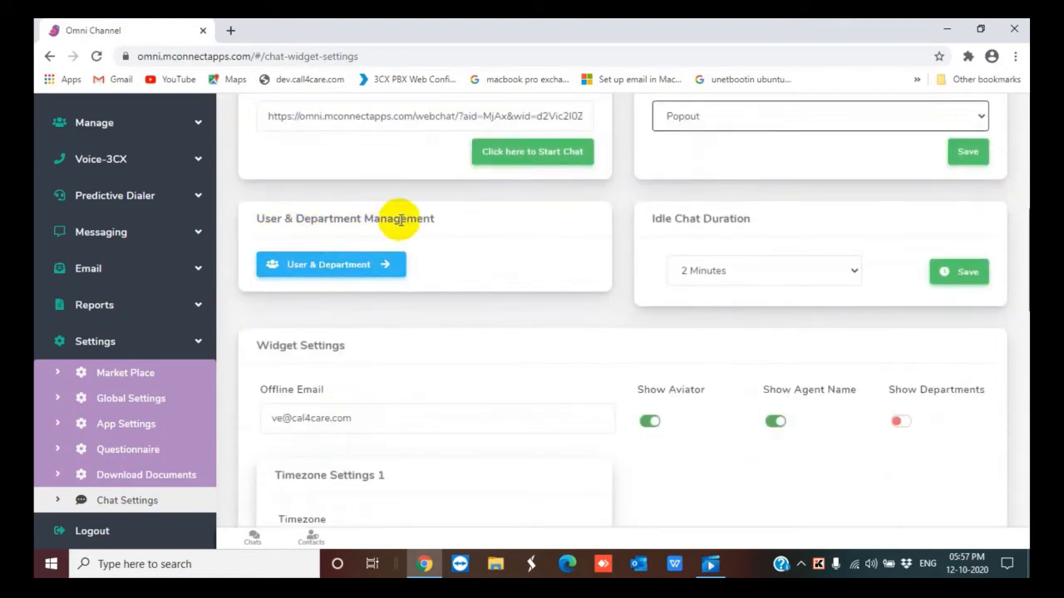
click(357, 265)
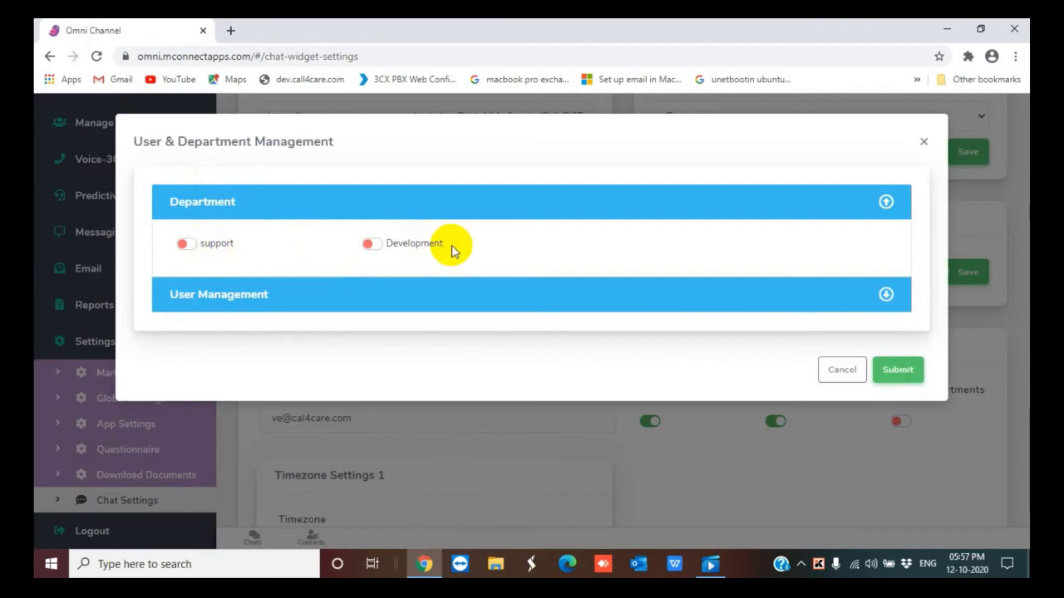
click(370, 244)
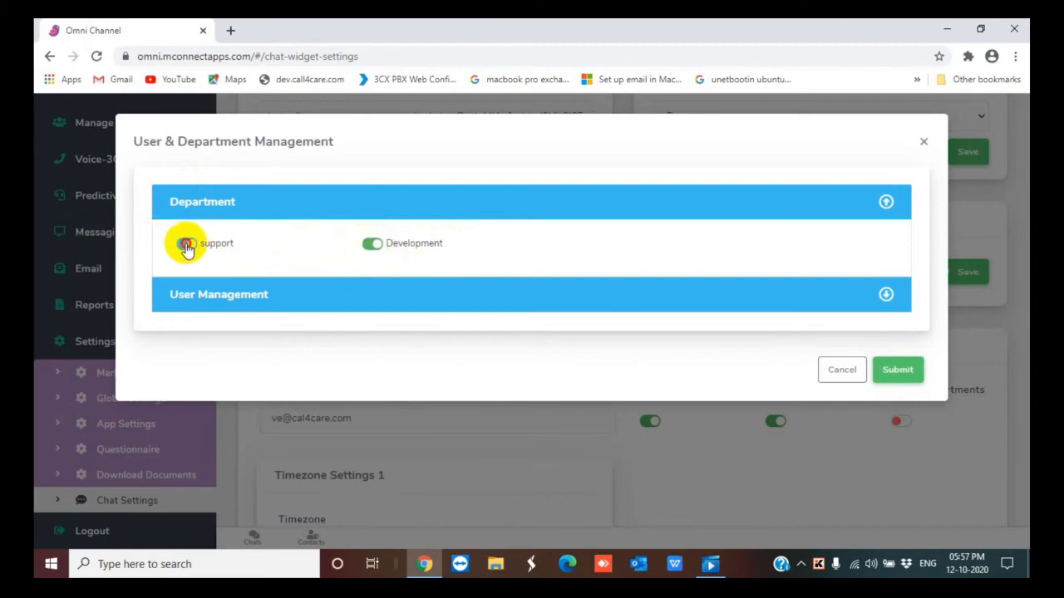
Expand User Management, toggle one agent on and back off, and submit the dialog
click(885, 296)
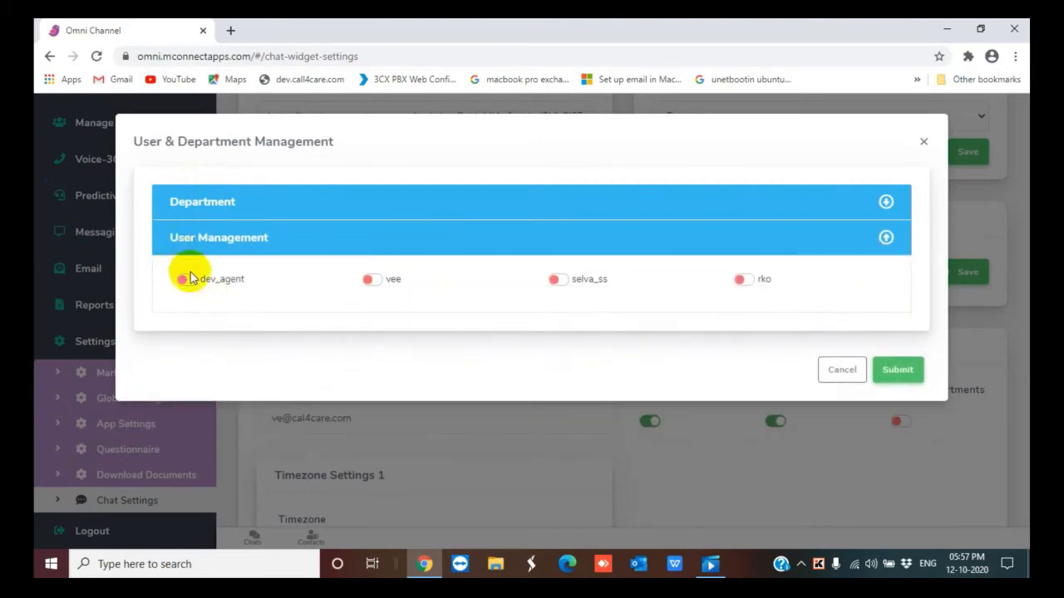
click(560, 282)
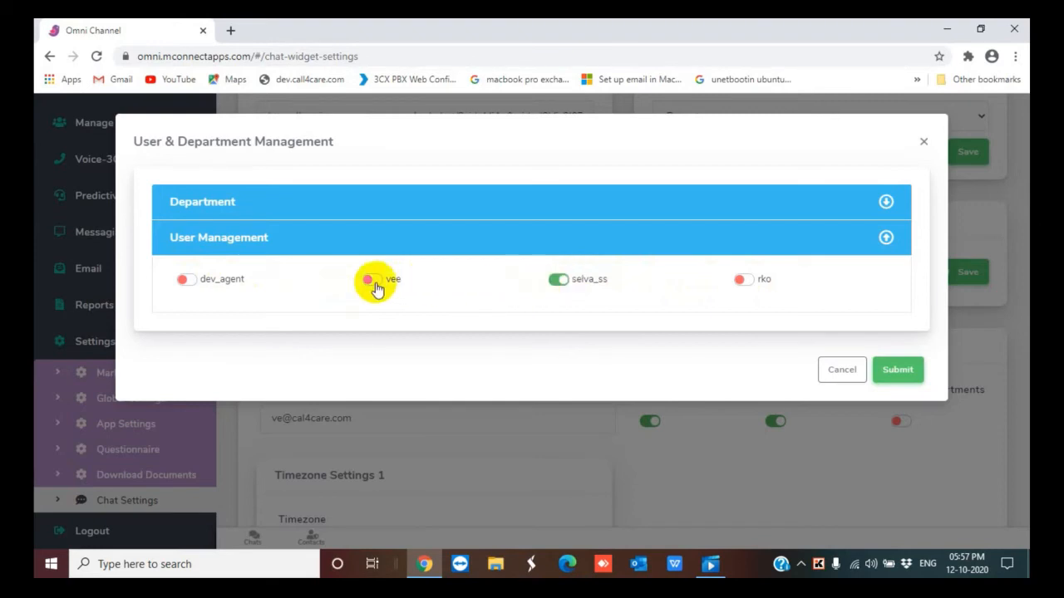
click(558, 281)
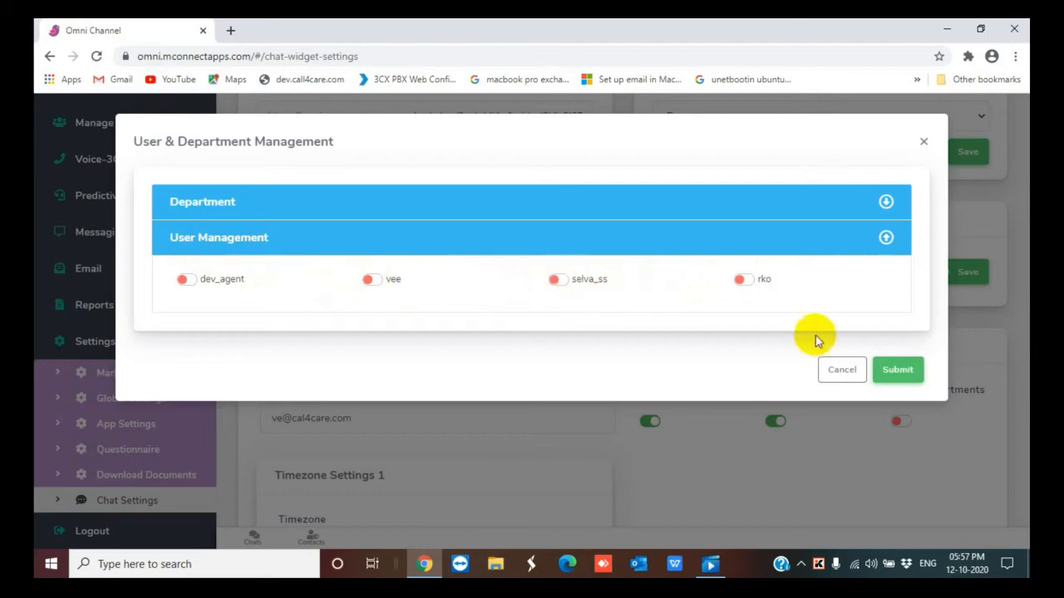
click(897, 371)
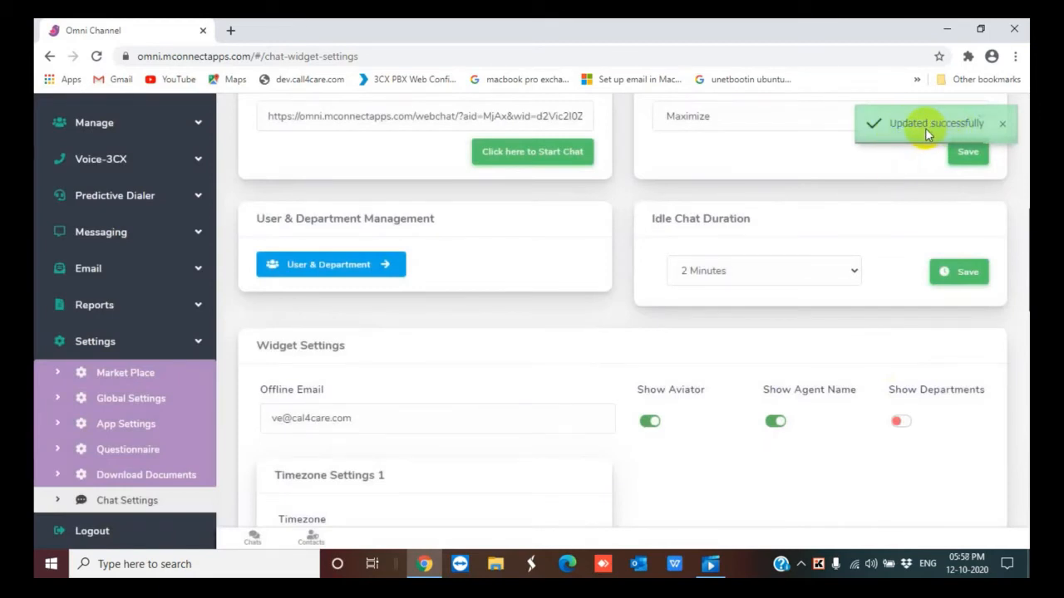
Review the Idle Chat Duration and Timezone options without changing them
scroll(850, 220, down, 1)
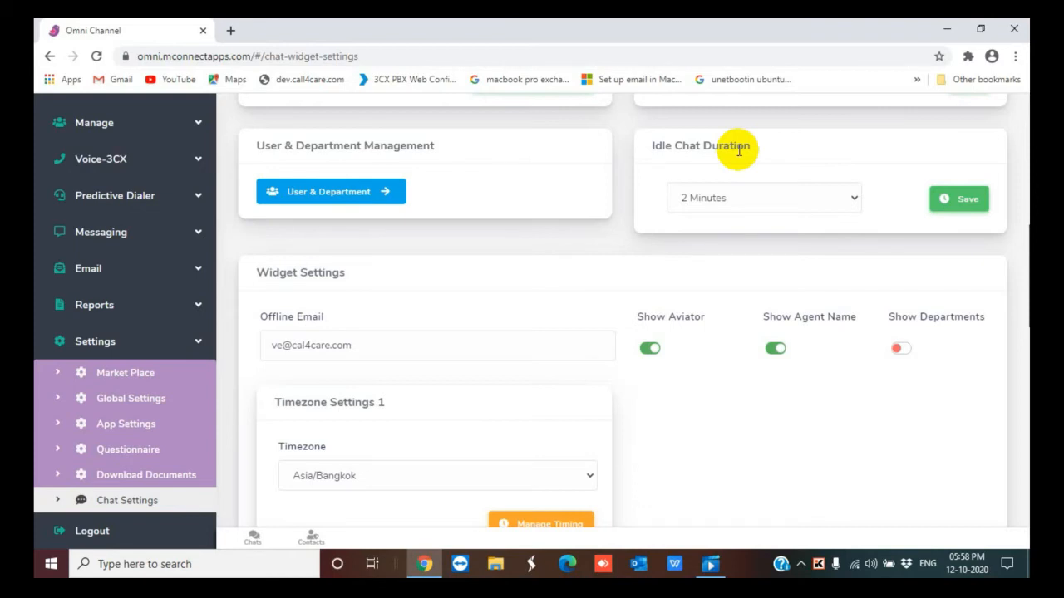
click(850, 197)
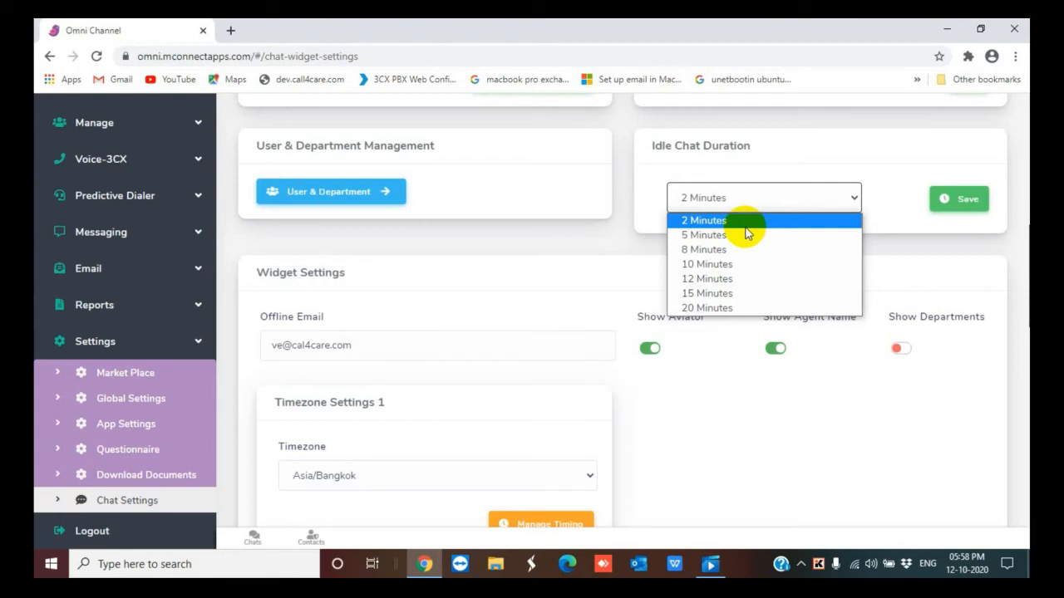
click(849, 198)
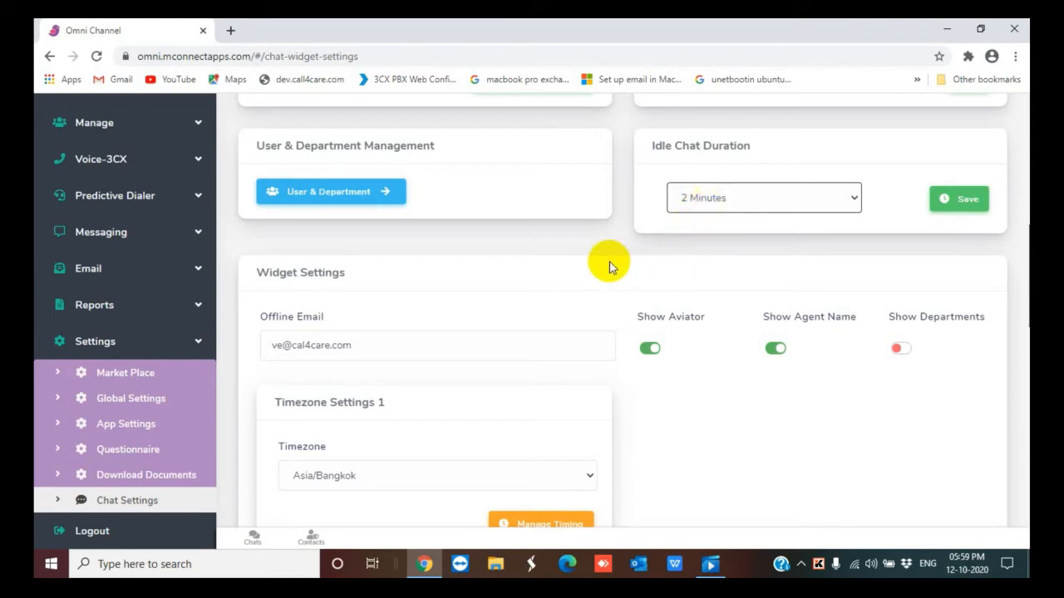
scroll(609, 266, down, 2)
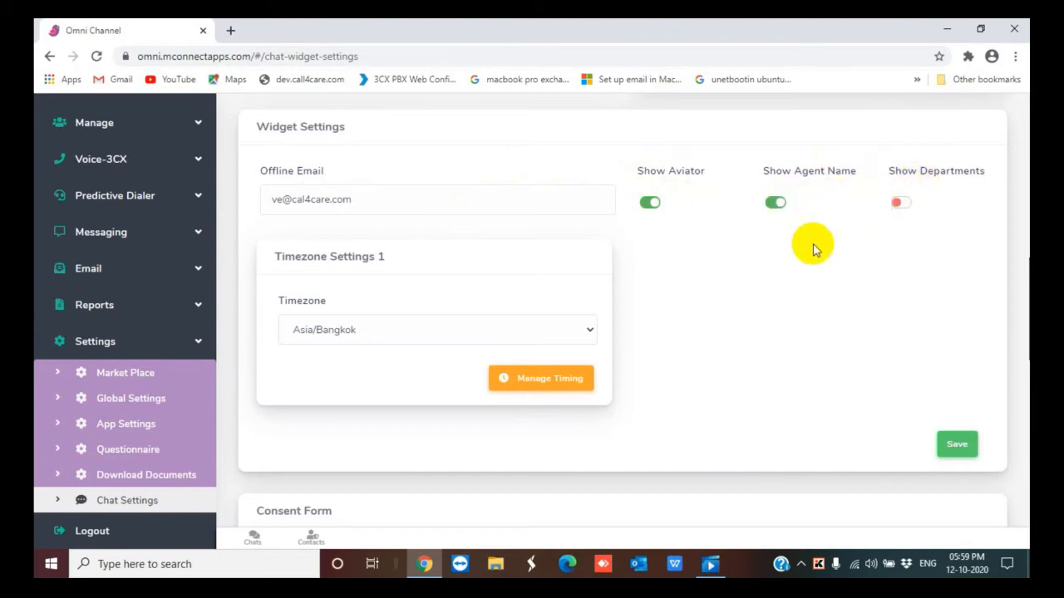
scroll(382, 275, down, 2)
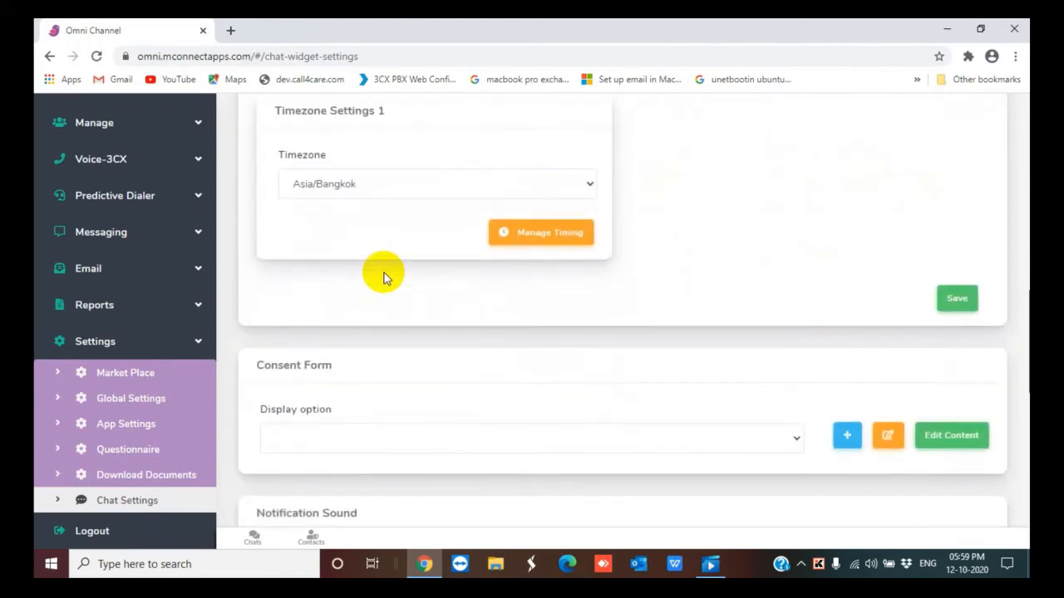
click(592, 186)
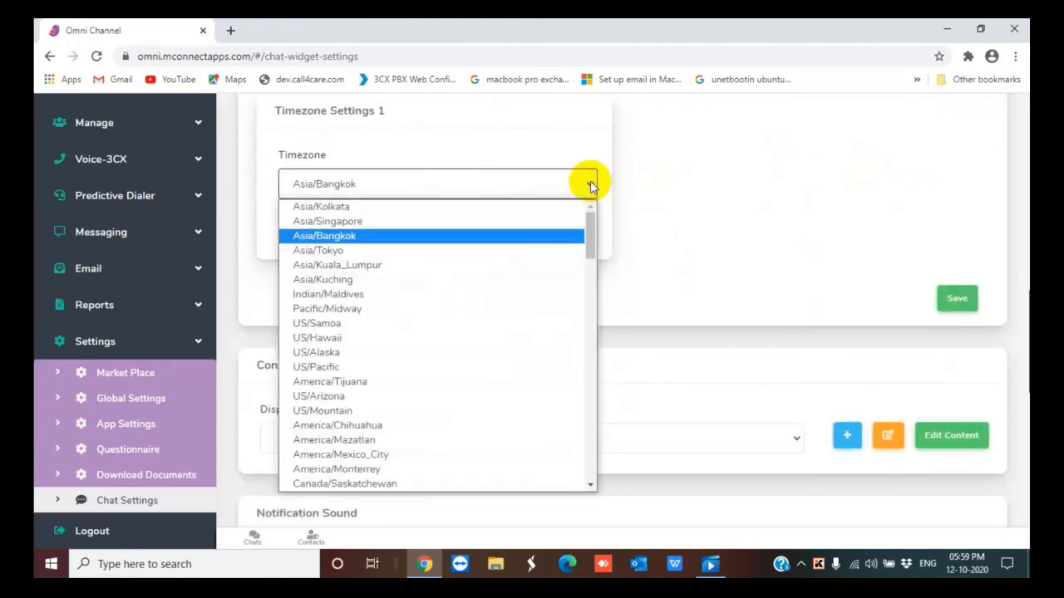
click(590, 187)
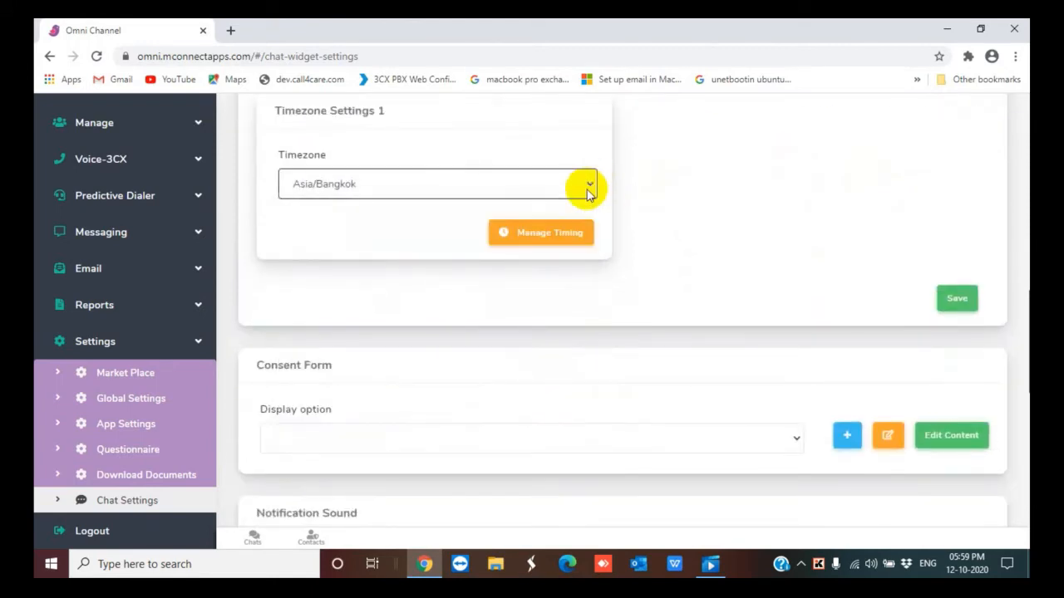
Open the widget scheduler, review the weekly days, and set Monday's opening time to 07:17 AM
click(549, 233)
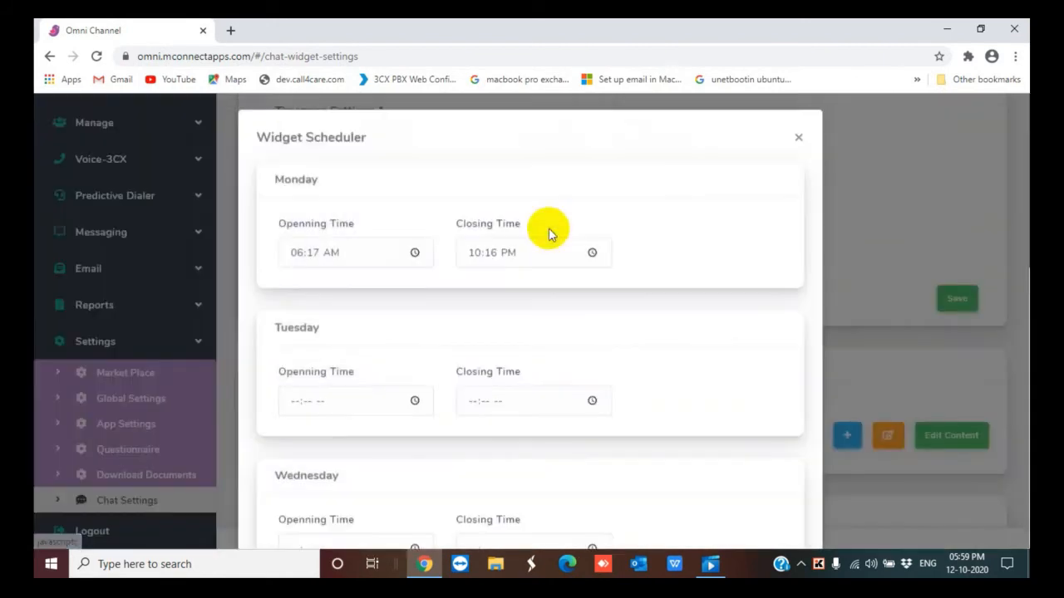
scroll(453, 199, down, 1)
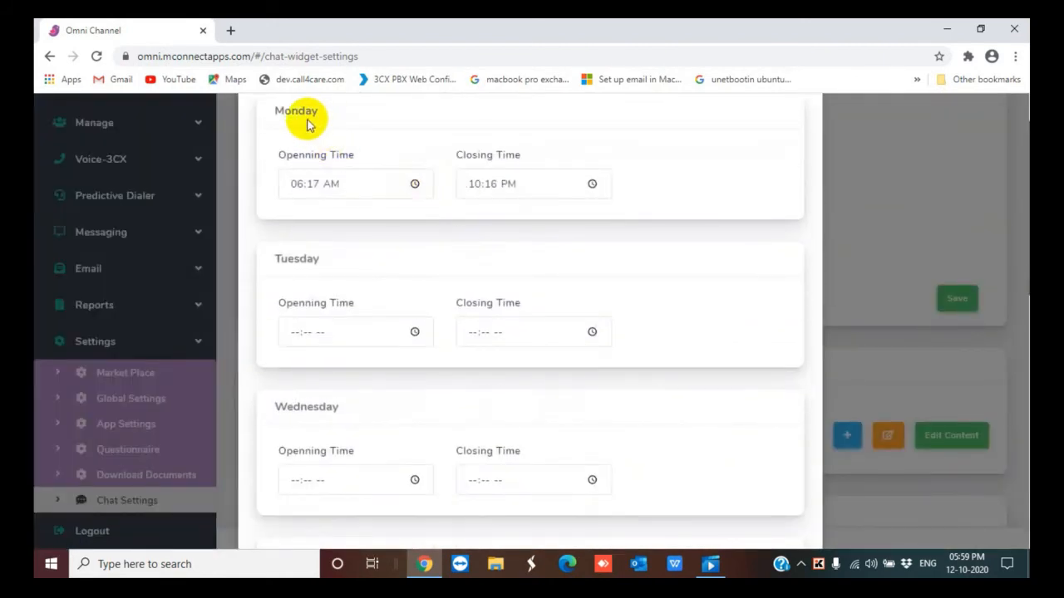
scroll(323, 265, down, 2)
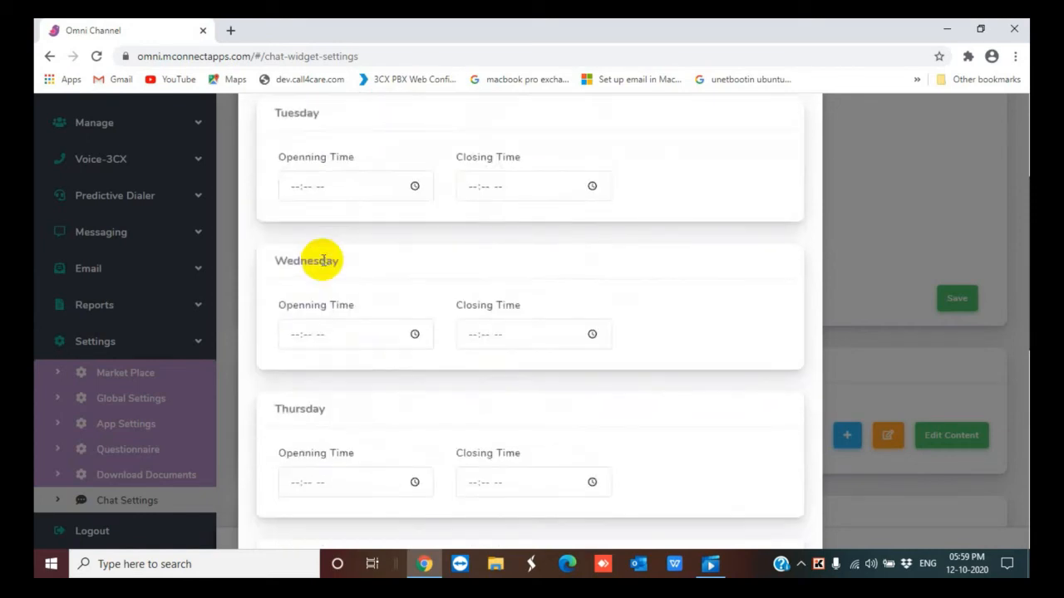
scroll(306, 419, down, 3)
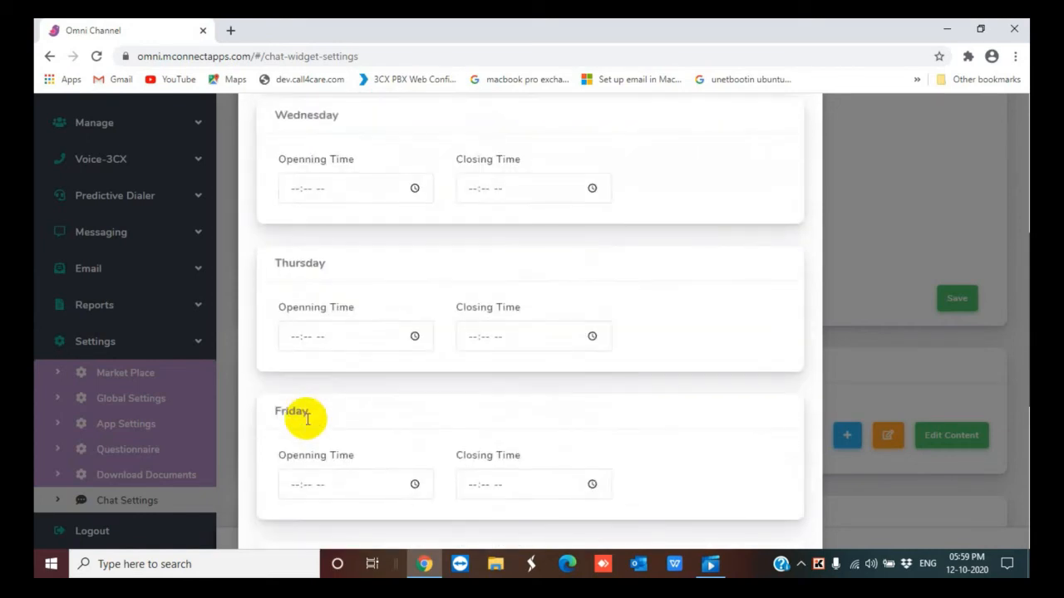
scroll(306, 418, down, 1)
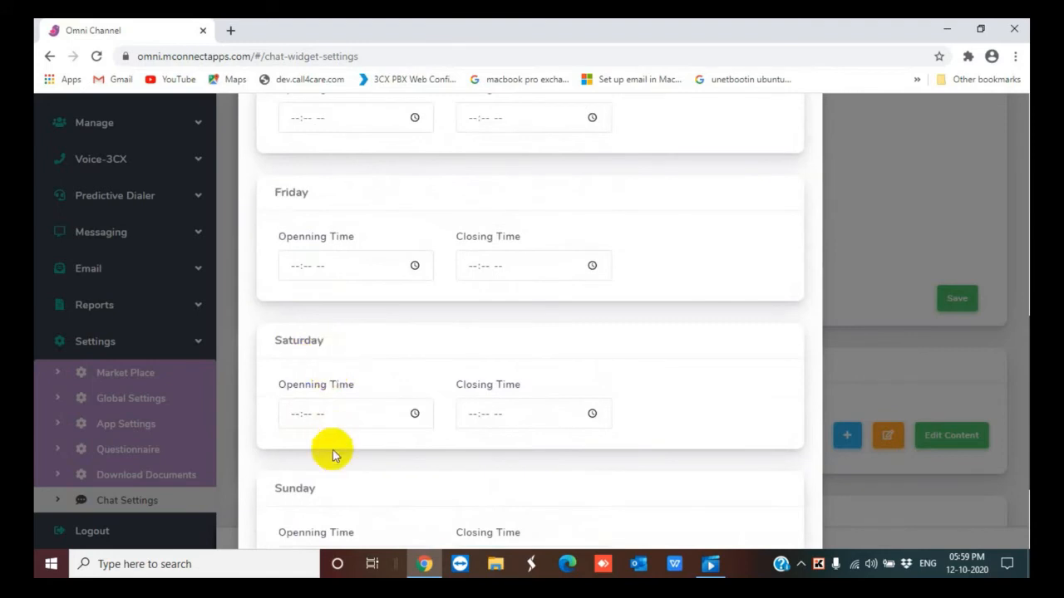
scroll(365, 457, up, 10)
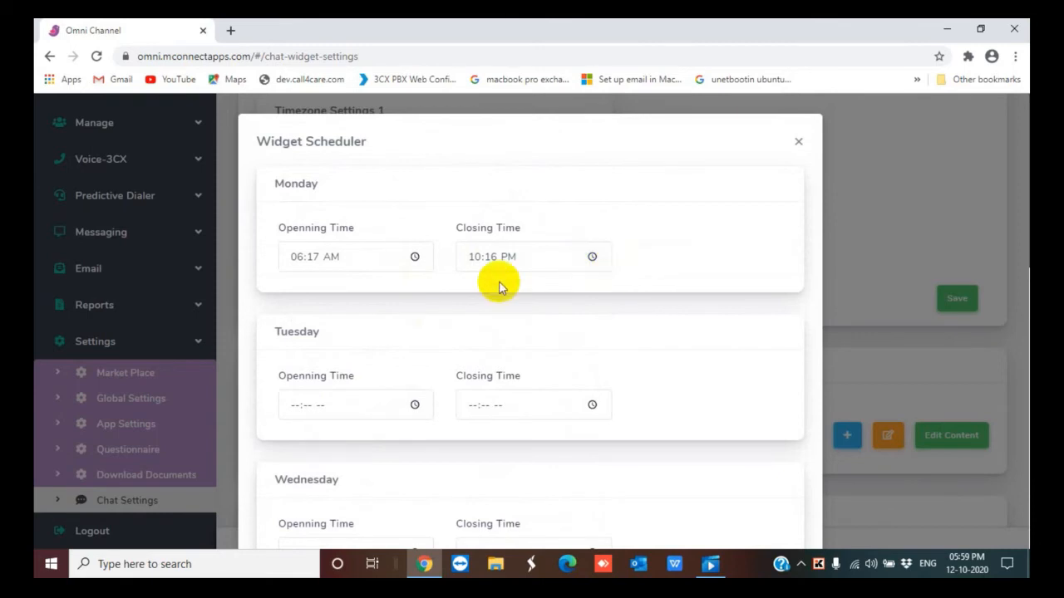
click(415, 259)
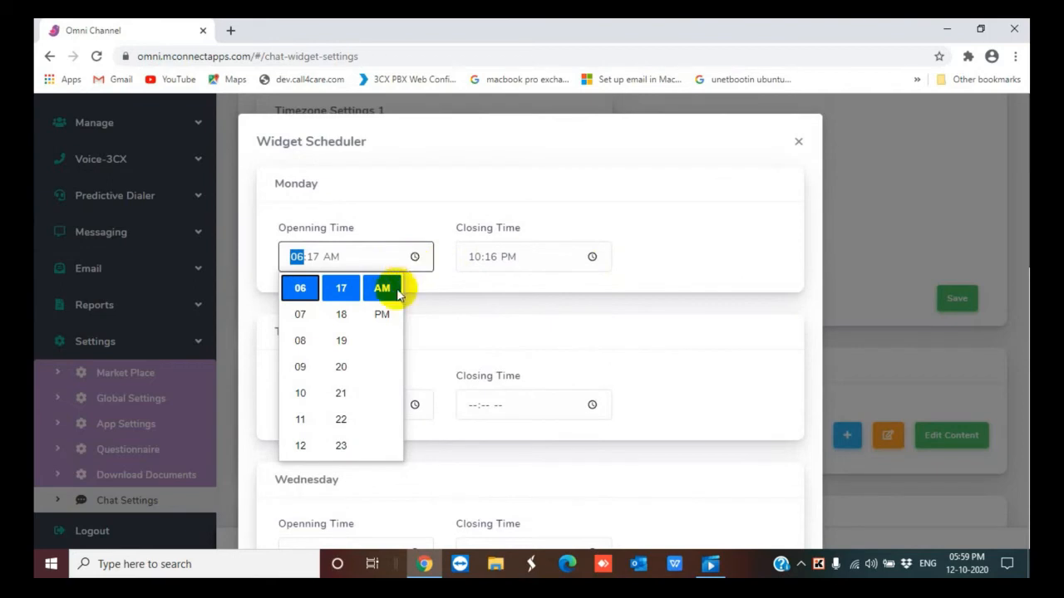
click(300, 316)
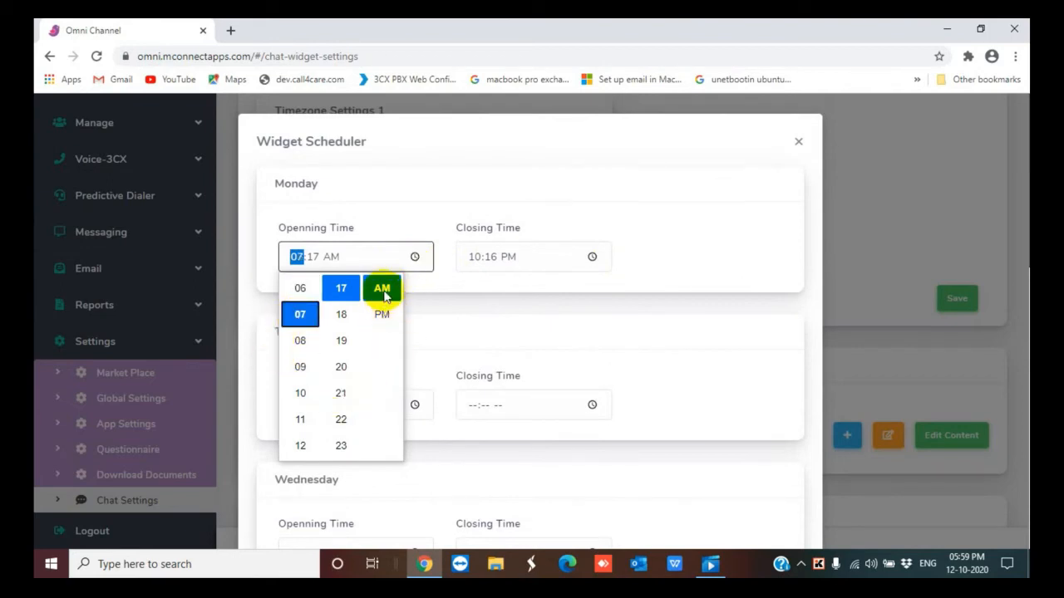
Set Monday's closing time to 11:16 PM and submit the widget schedule
click(592, 258)
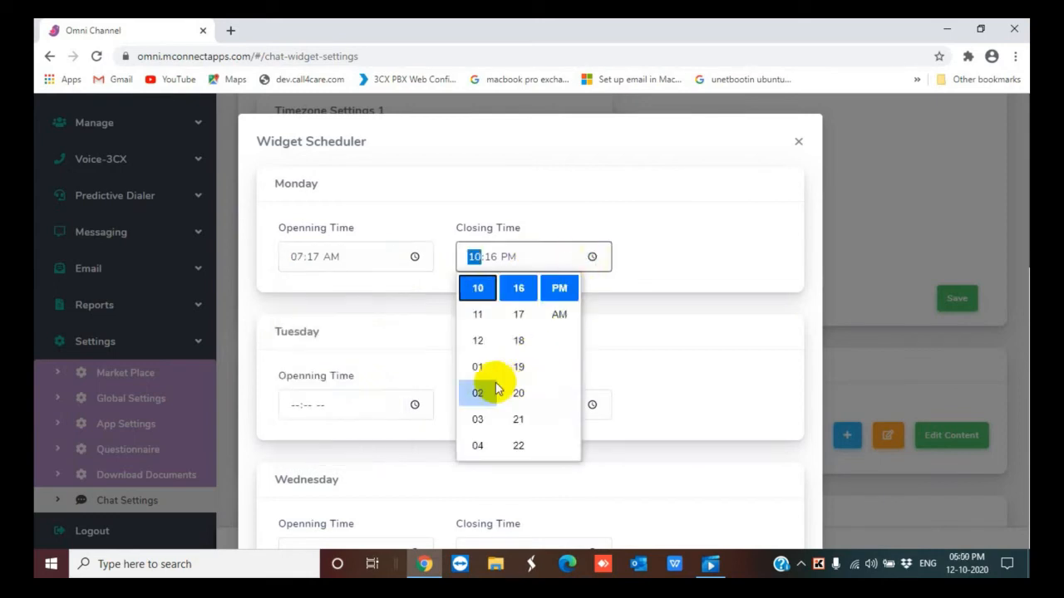
click(478, 343)
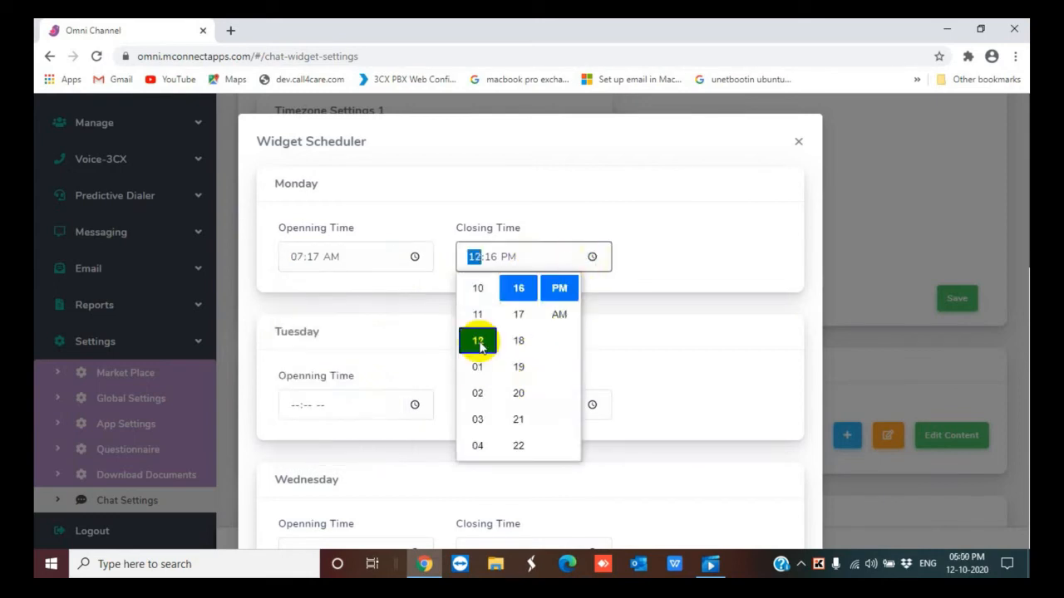
click(561, 289)
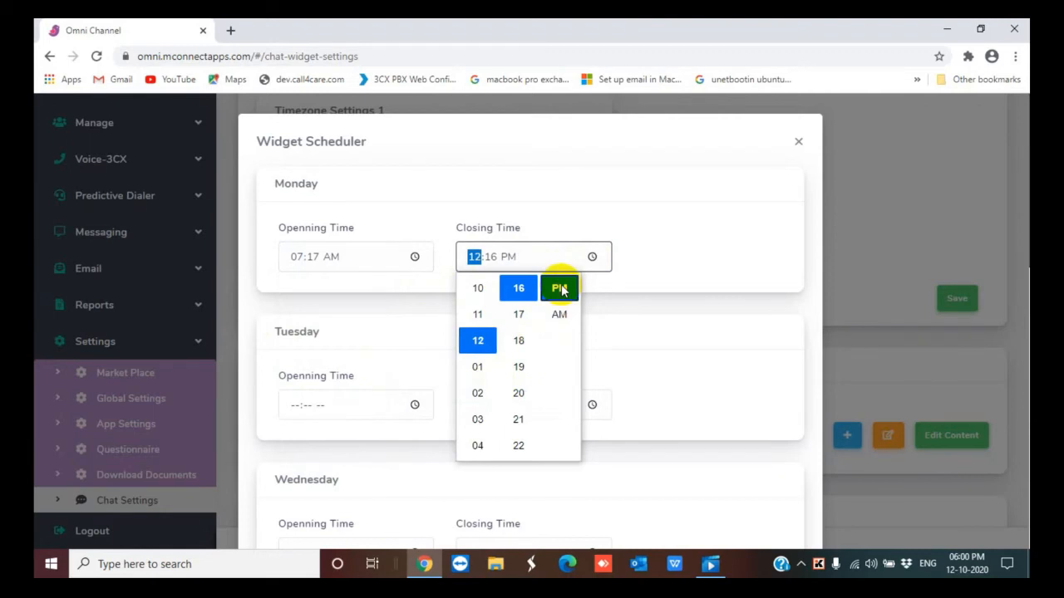
click(477, 314)
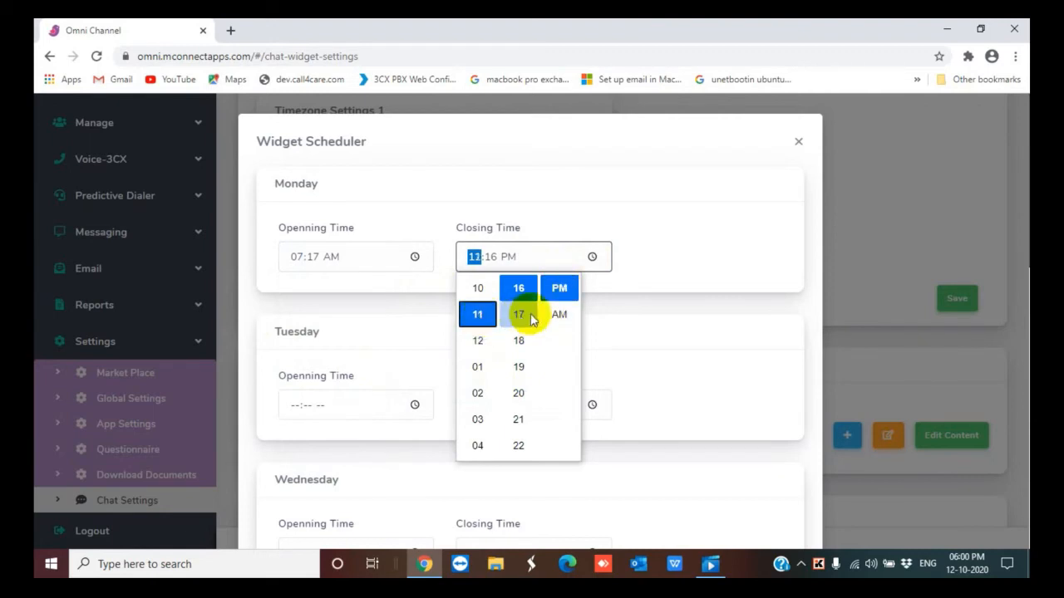
click(561, 291)
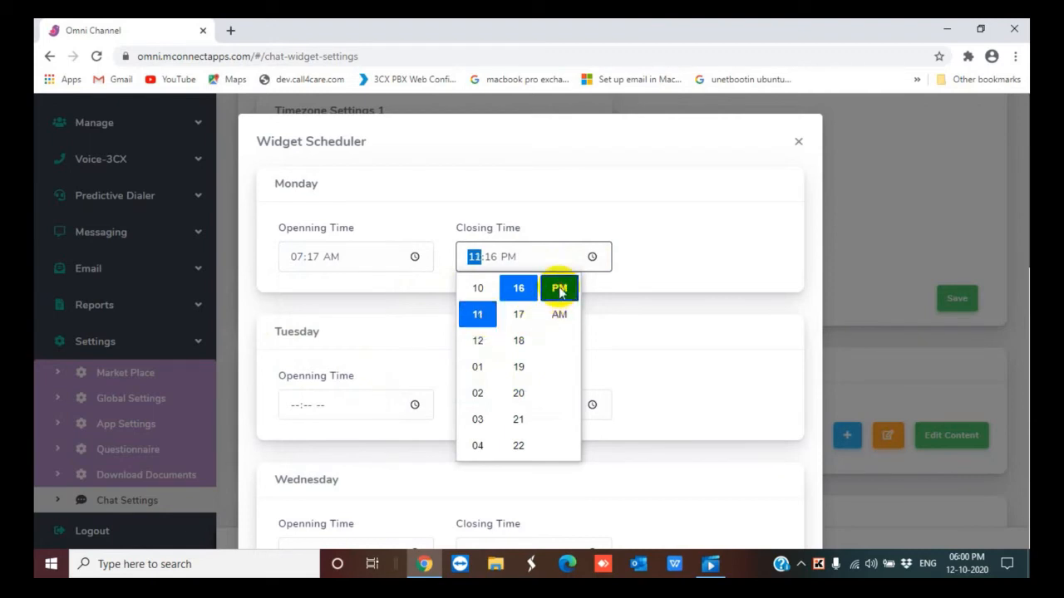
click(676, 264)
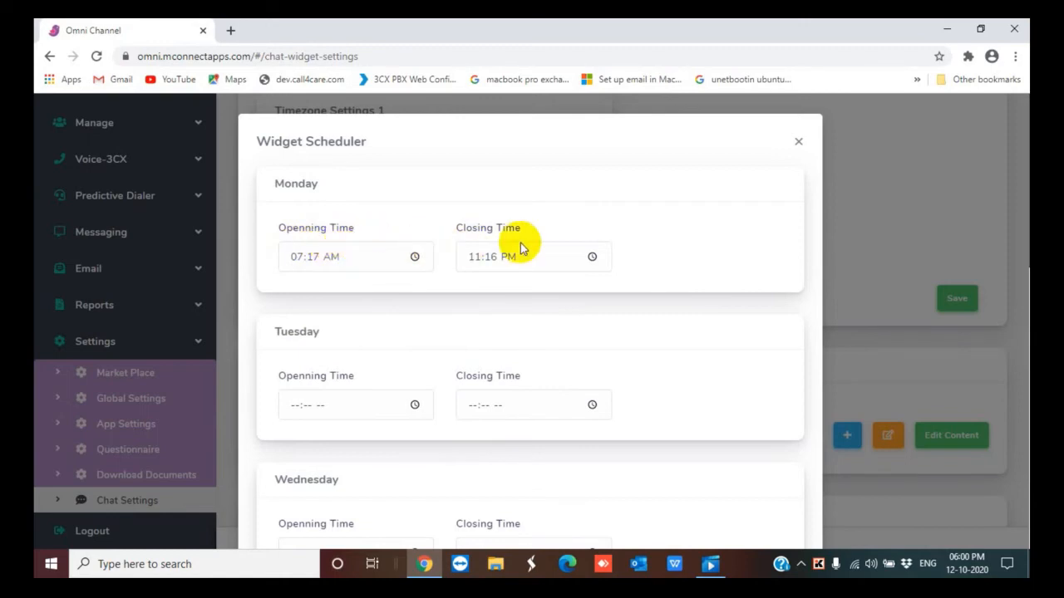
scroll(654, 291, down, 9)
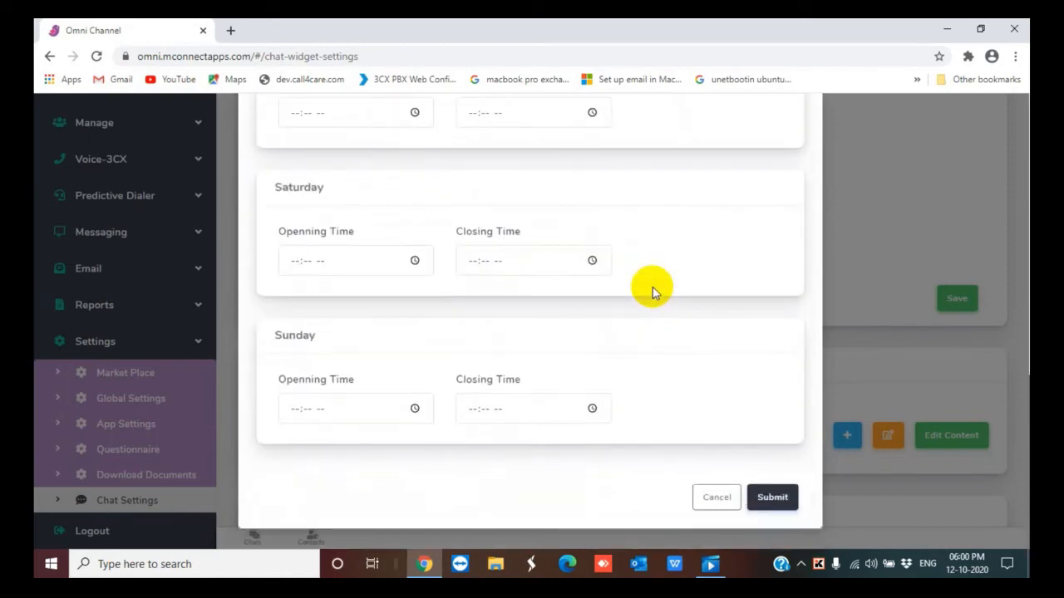
click(772, 496)
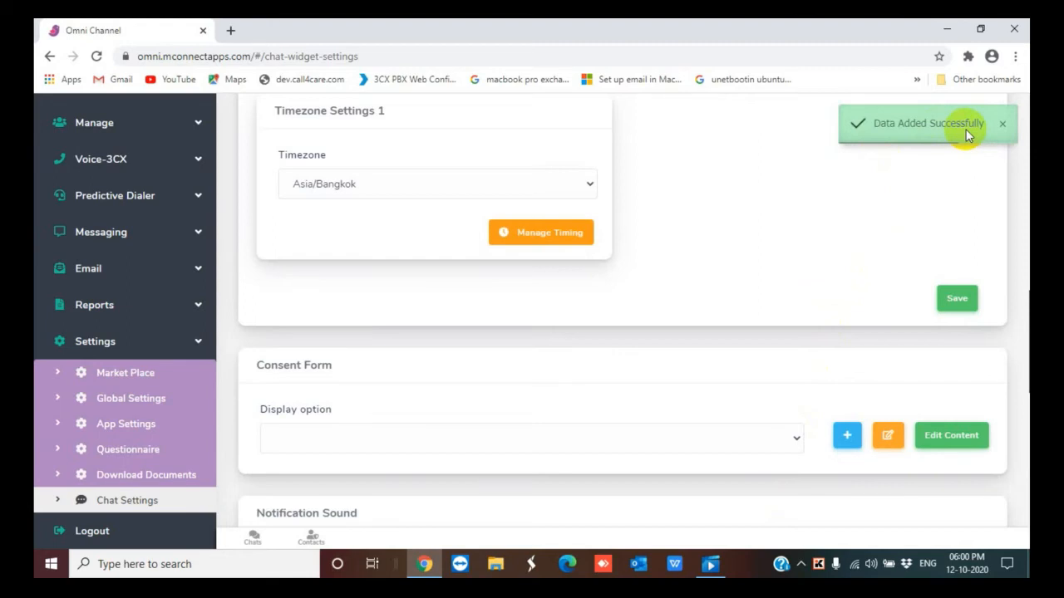
Check the consent form display options, then open the consent content editor and submit it with Everyone required
scroll(563, 354, down, 3)
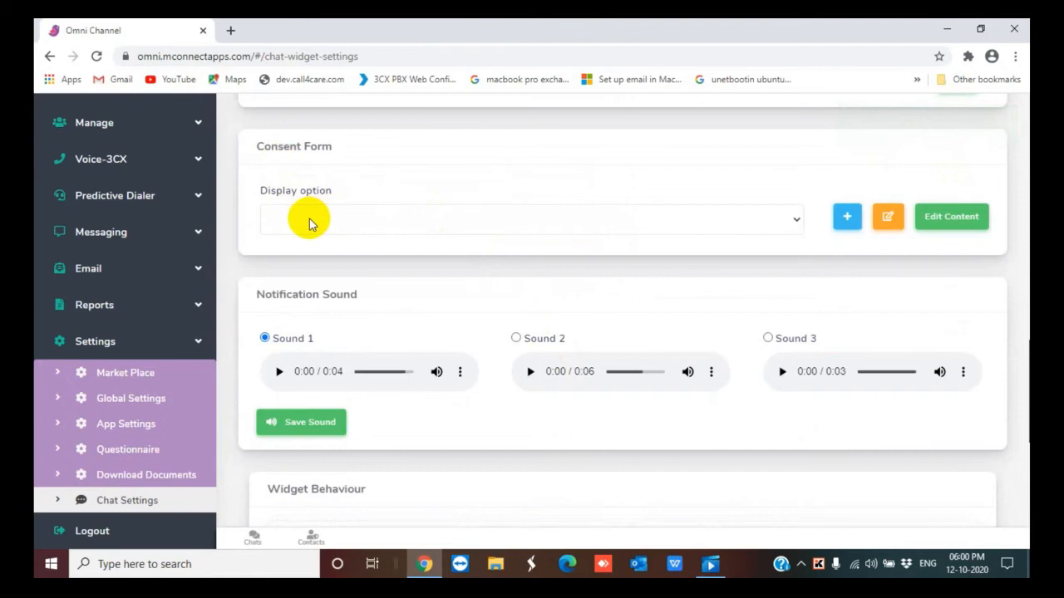
click(796, 223)
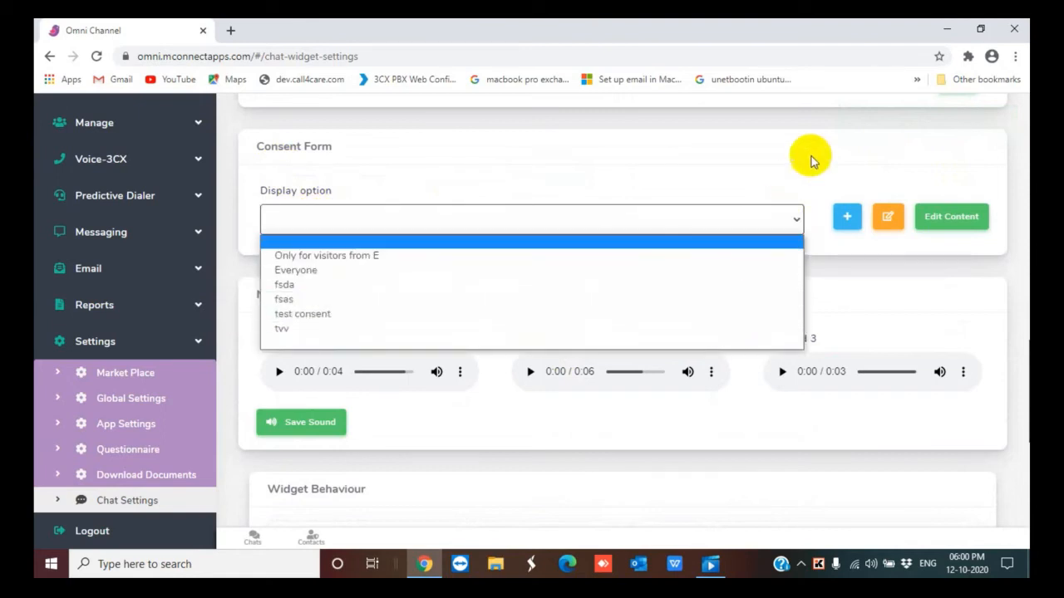
click(791, 184)
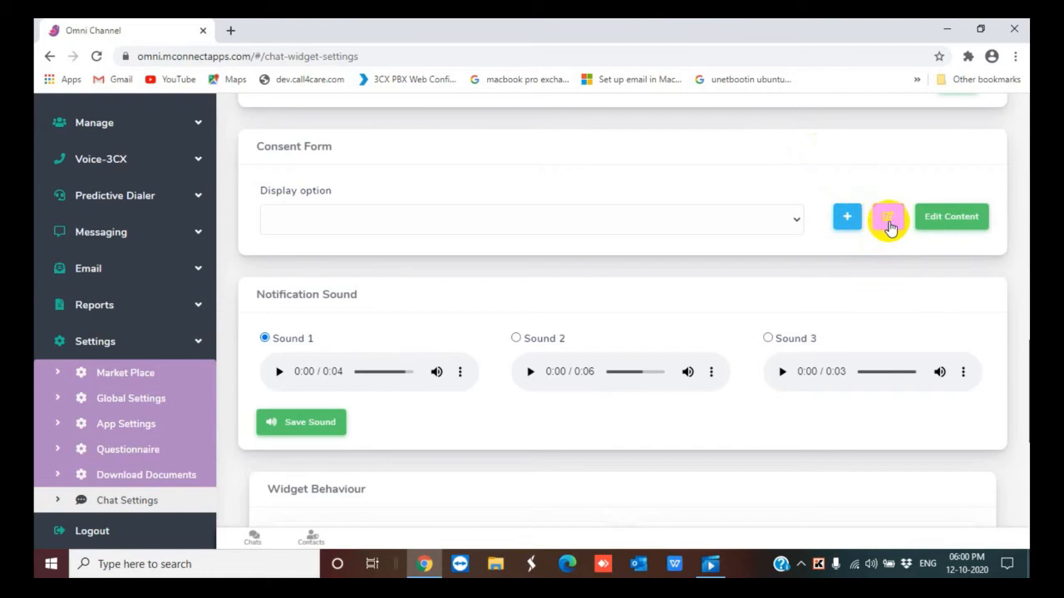
click(948, 216)
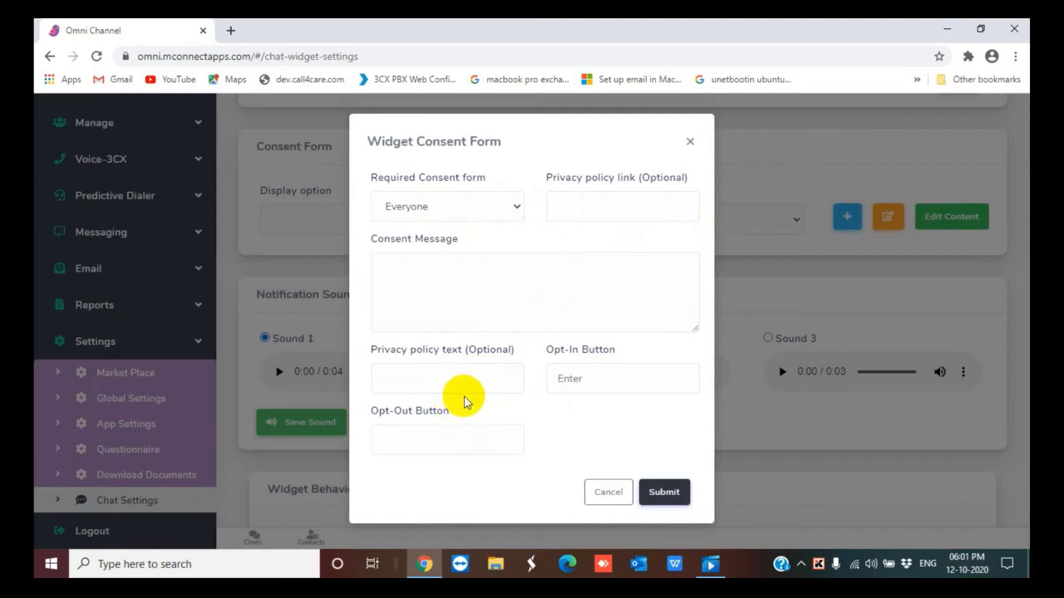
click(664, 492)
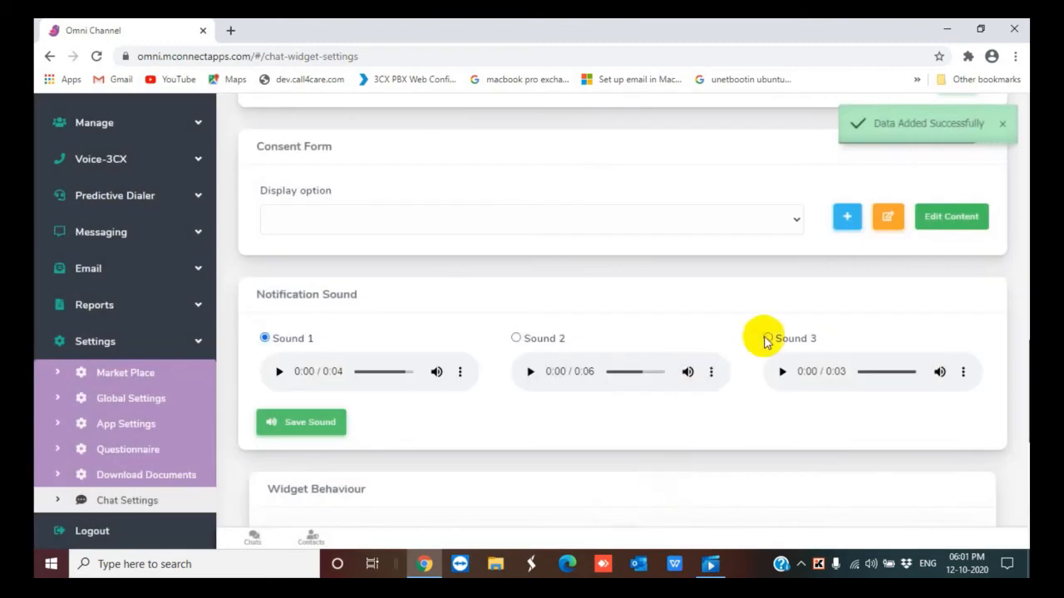
Play each of the three notification sounds to preview them
scroll(681, 360, down, 1)
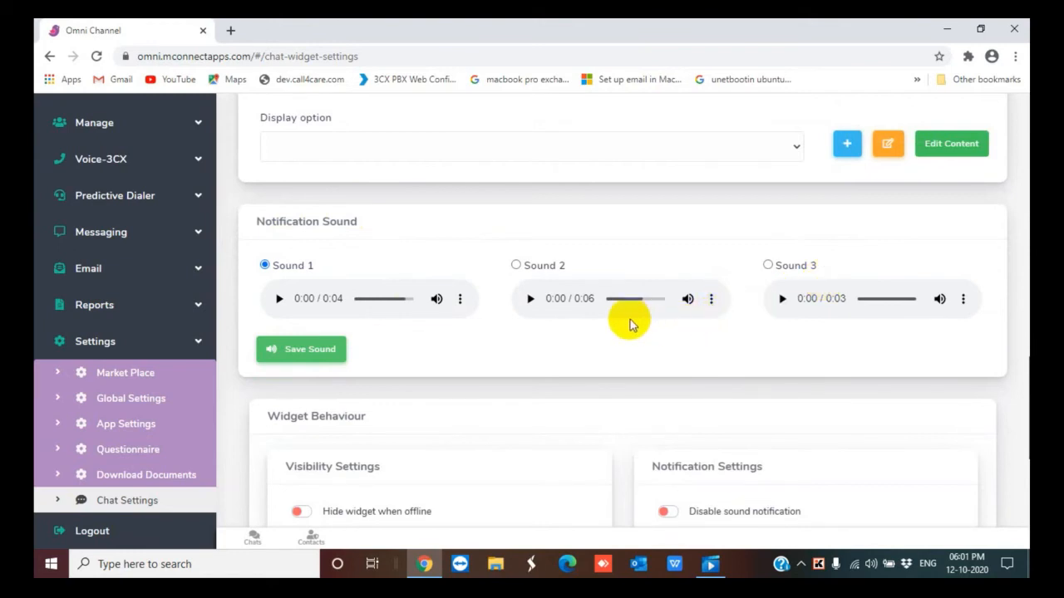
click(280, 299)
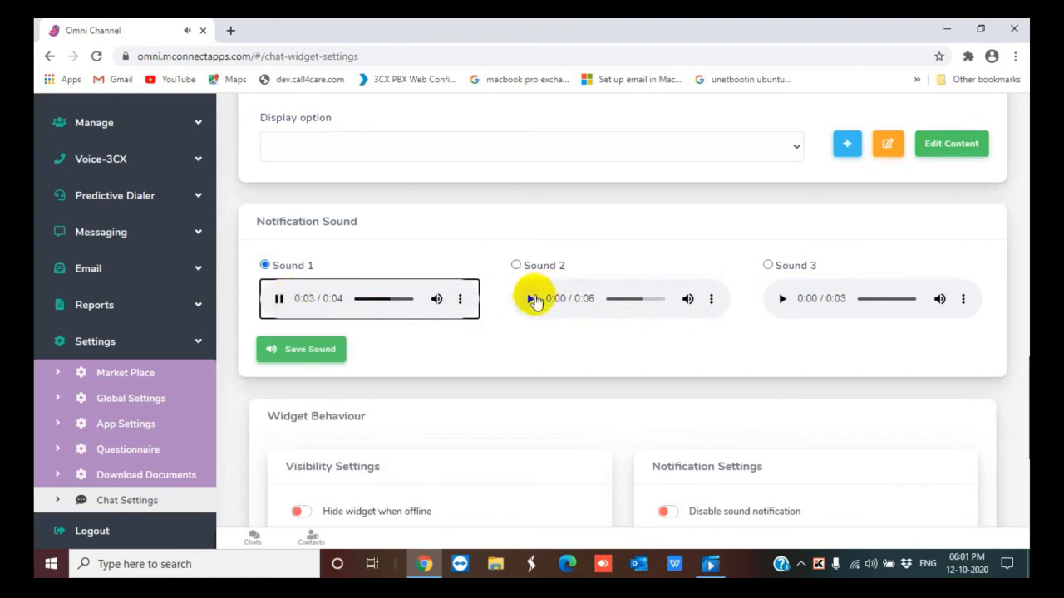
click(531, 299)
click(783, 301)
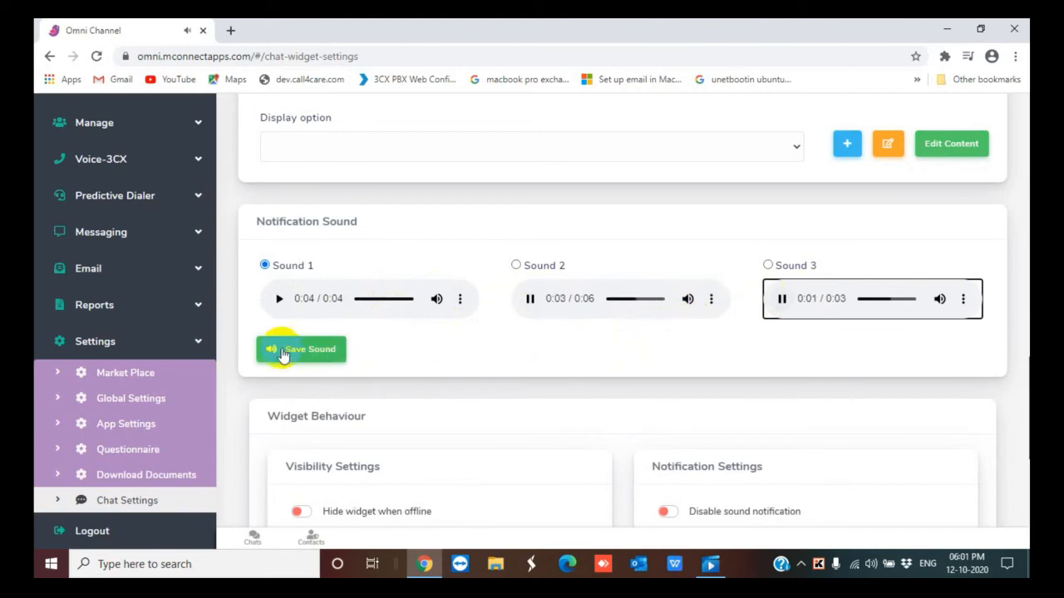
Open the Country Restriction configuration under Availability Restriction and submit the dialog
scroll(579, 339, down, 3)
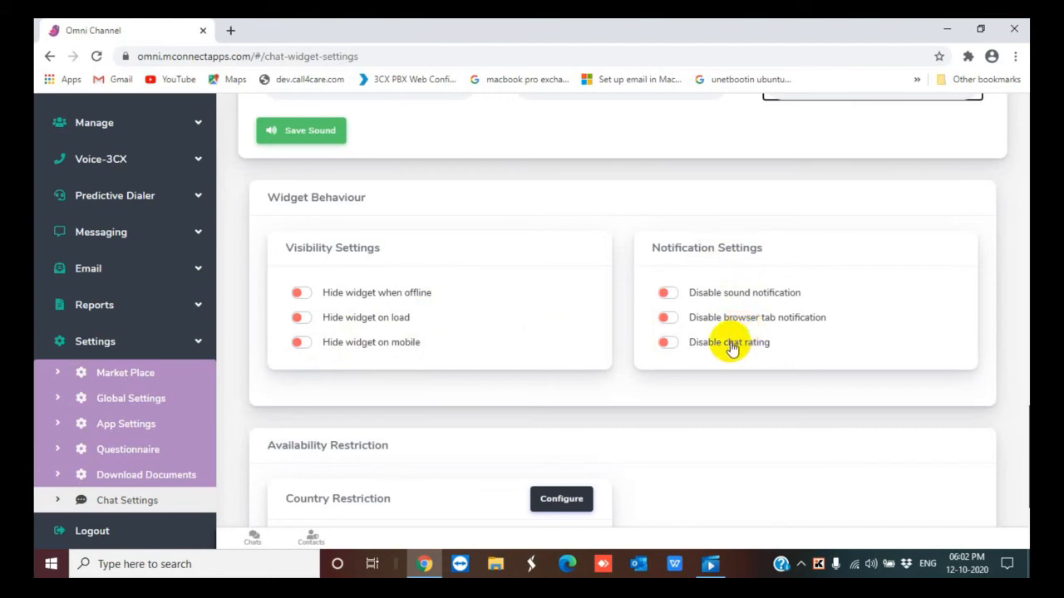
scroll(687, 361, down, 2)
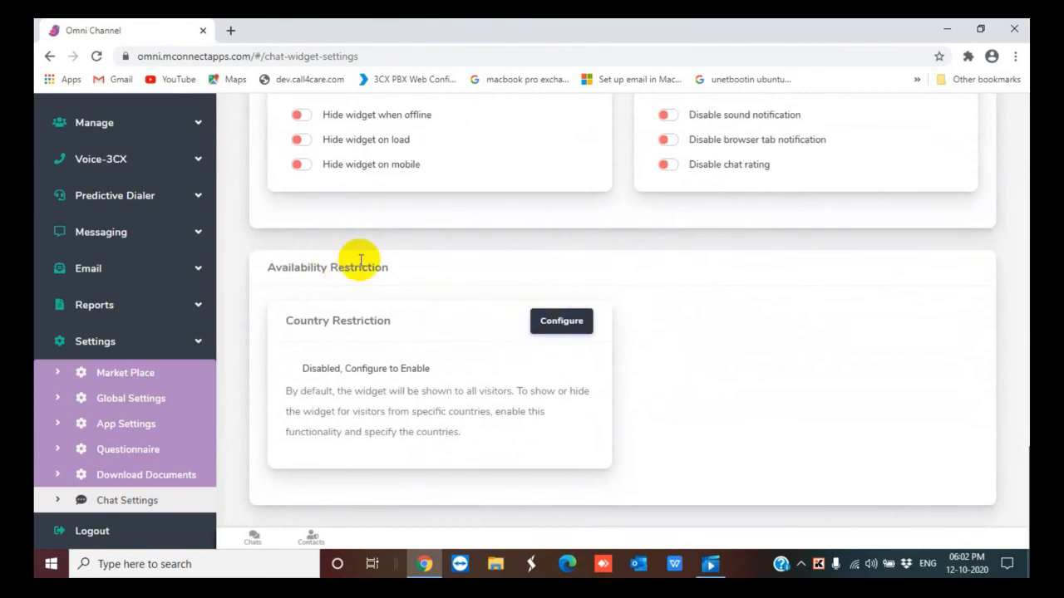
click(583, 321)
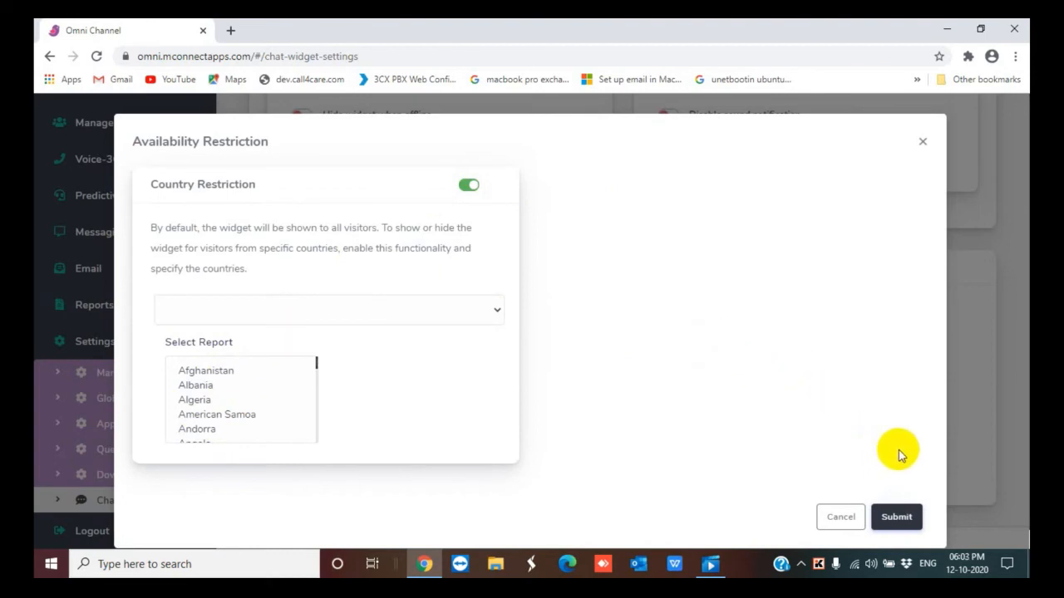
click(892, 518)
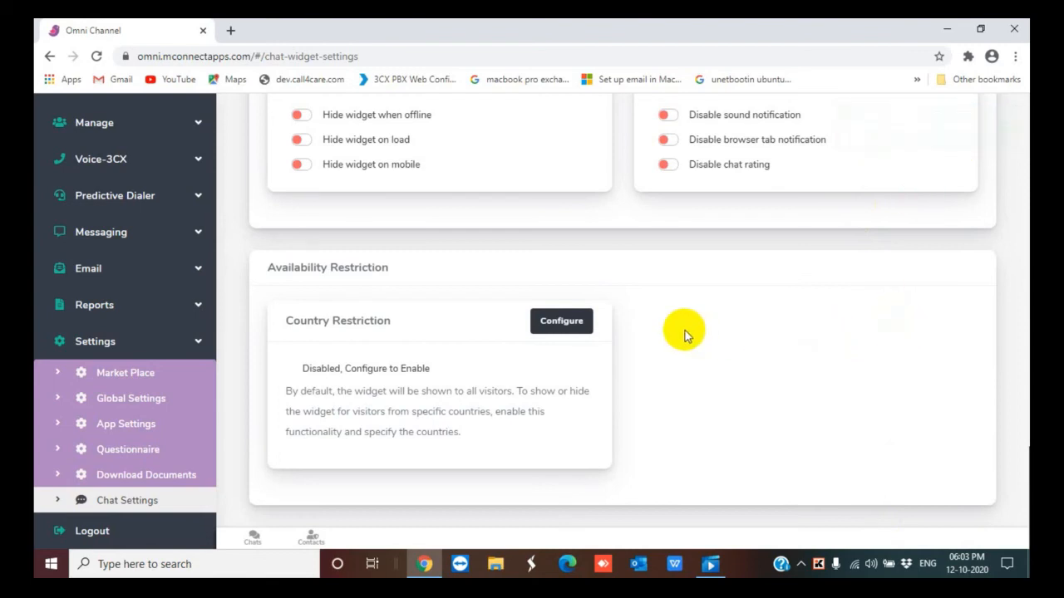
Open the direct chat link in a new tab and launch the chat widget
scroll(684, 335, up, 15)
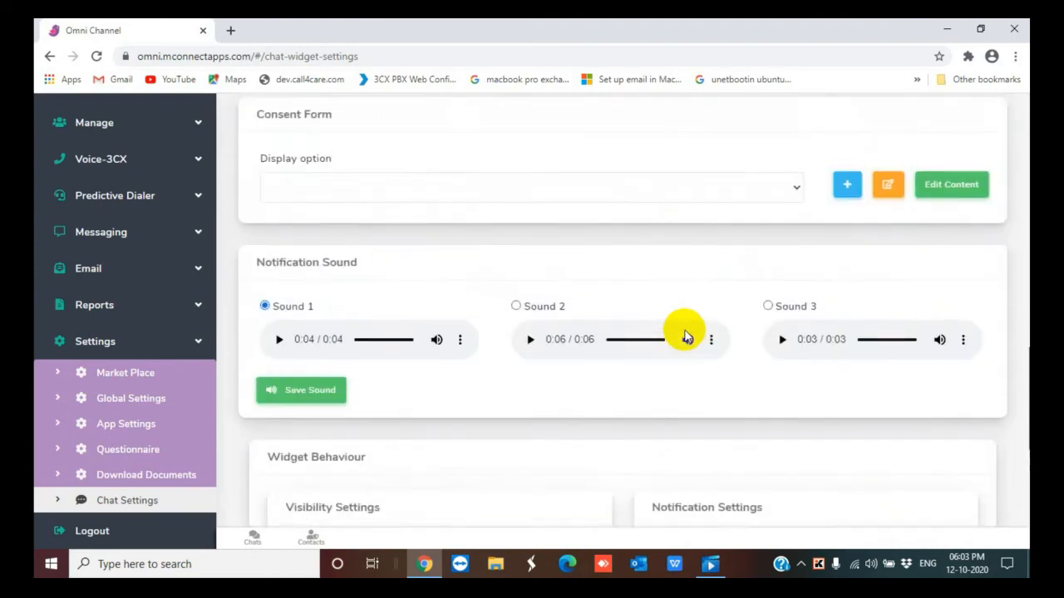
scroll(685, 335, up, 1)
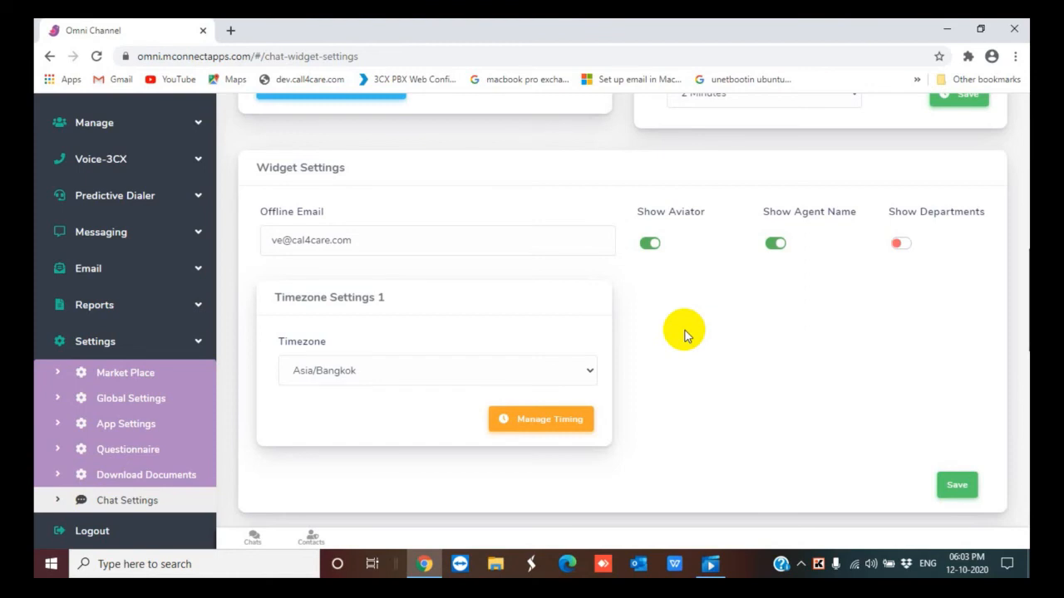
scroll(684, 335, up, 5)
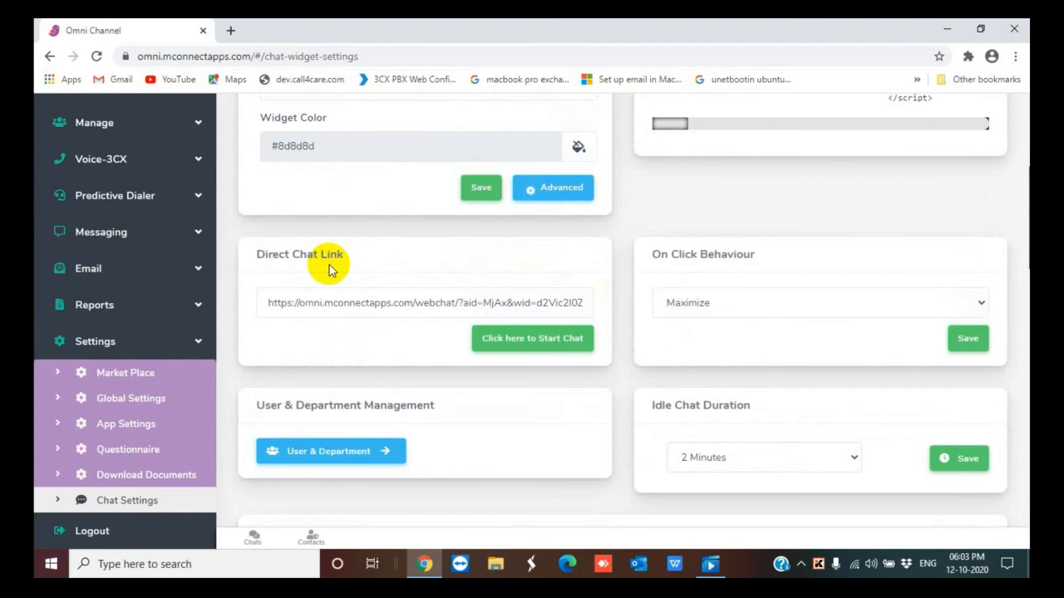
click(516, 339)
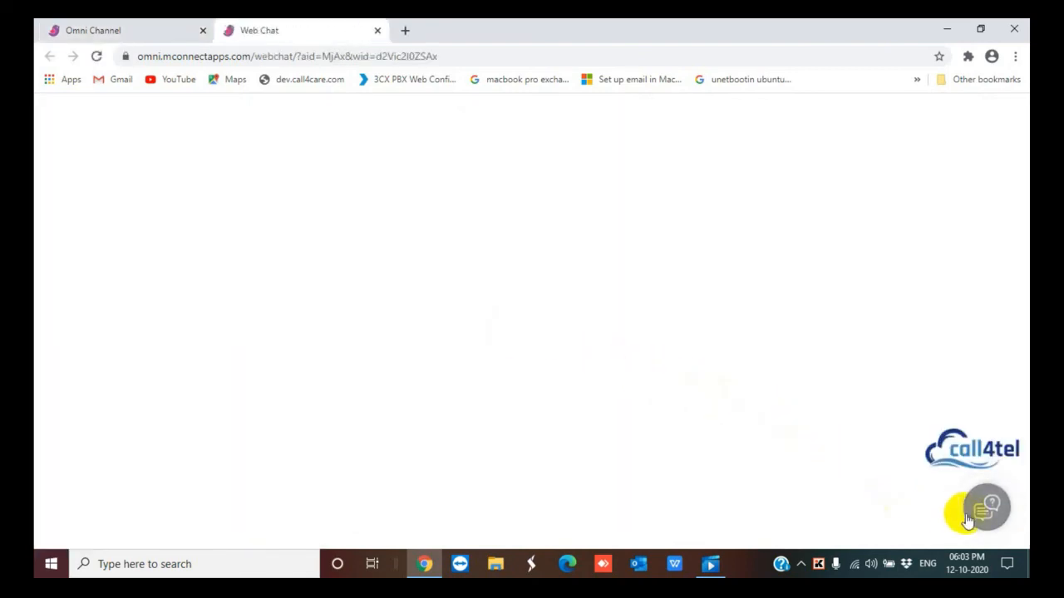
click(989, 507)
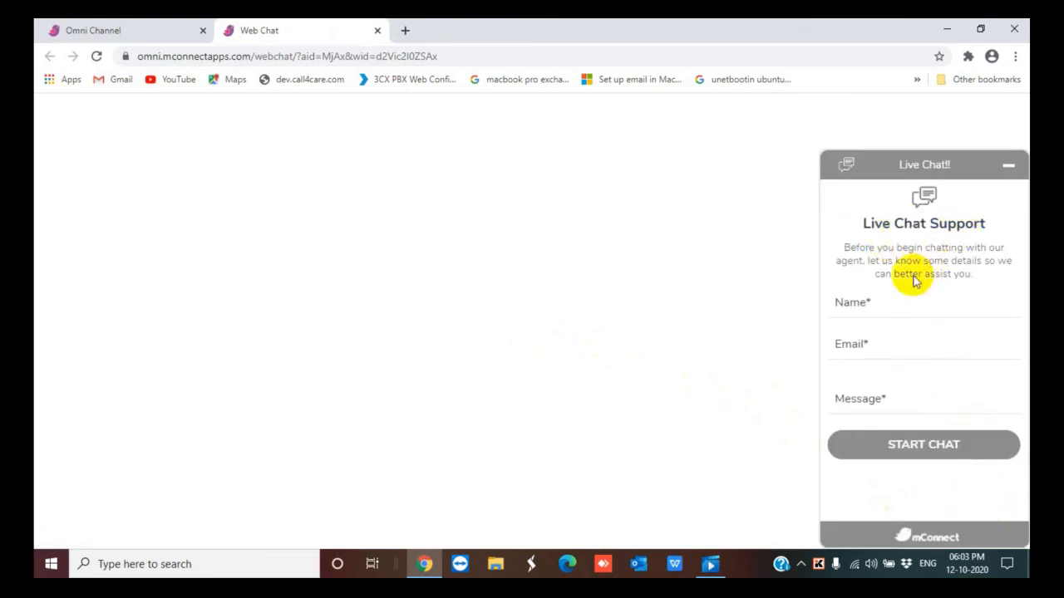
Fill in the visitor's name and e-mail in the chat widget, enter the message hi there, and start the chat
click(865, 303)
click(854, 338)
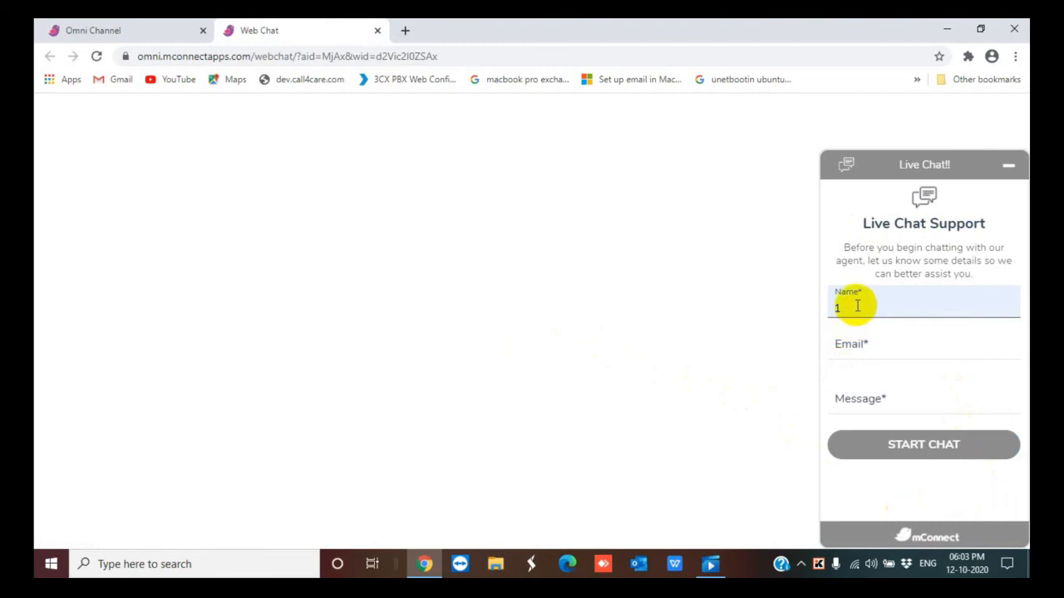
click(852, 348)
click(856, 378)
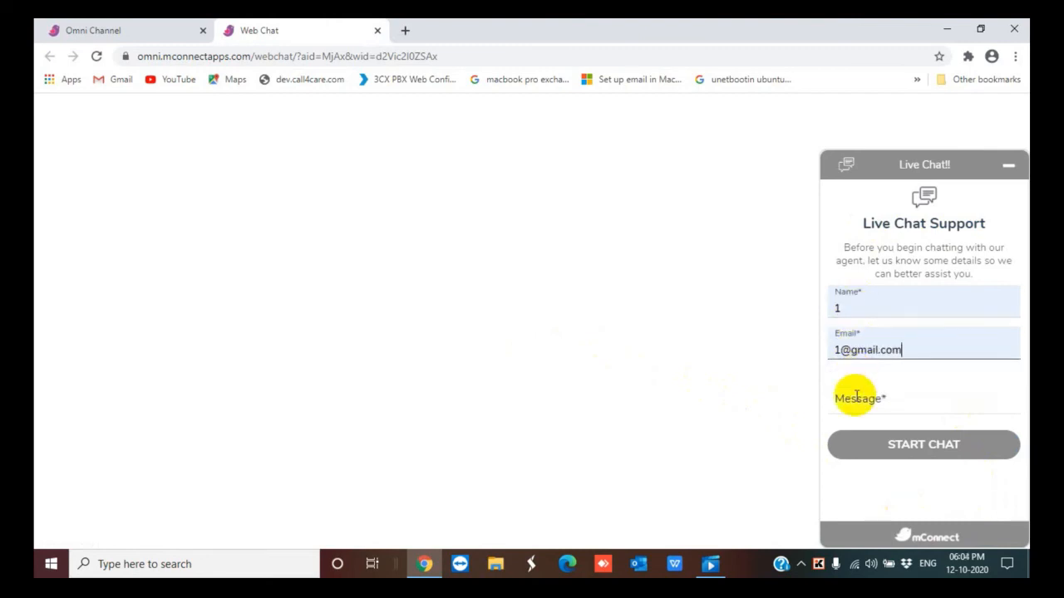
click(856, 396)
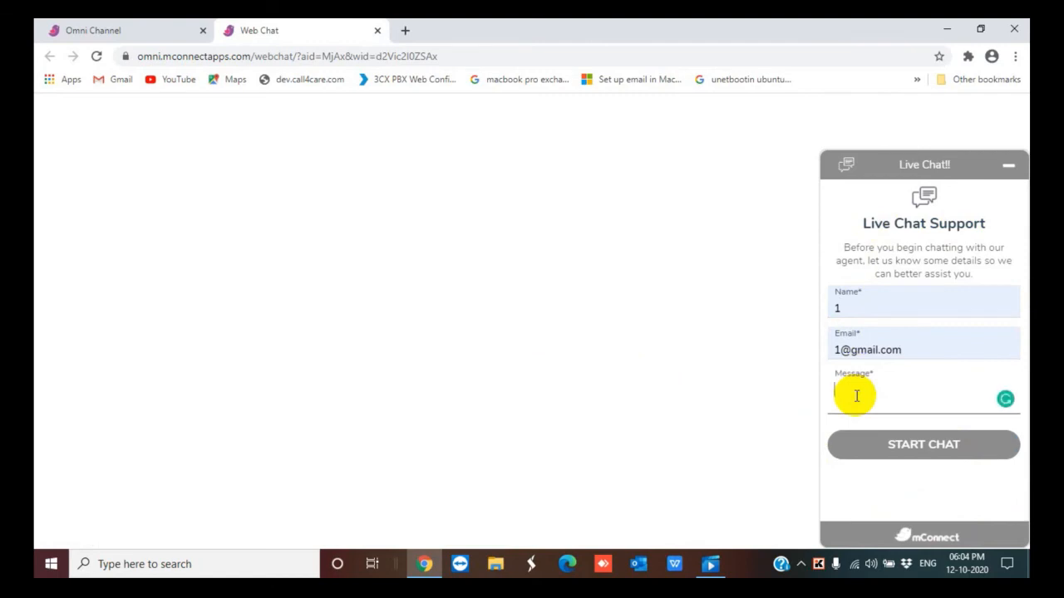
text(hi there)
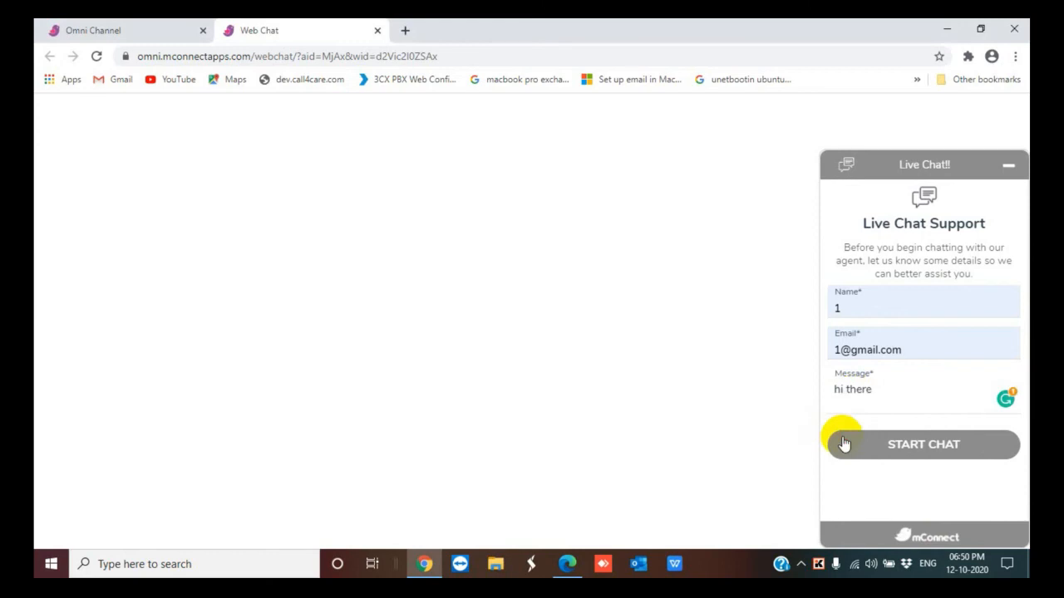
click(841, 443)
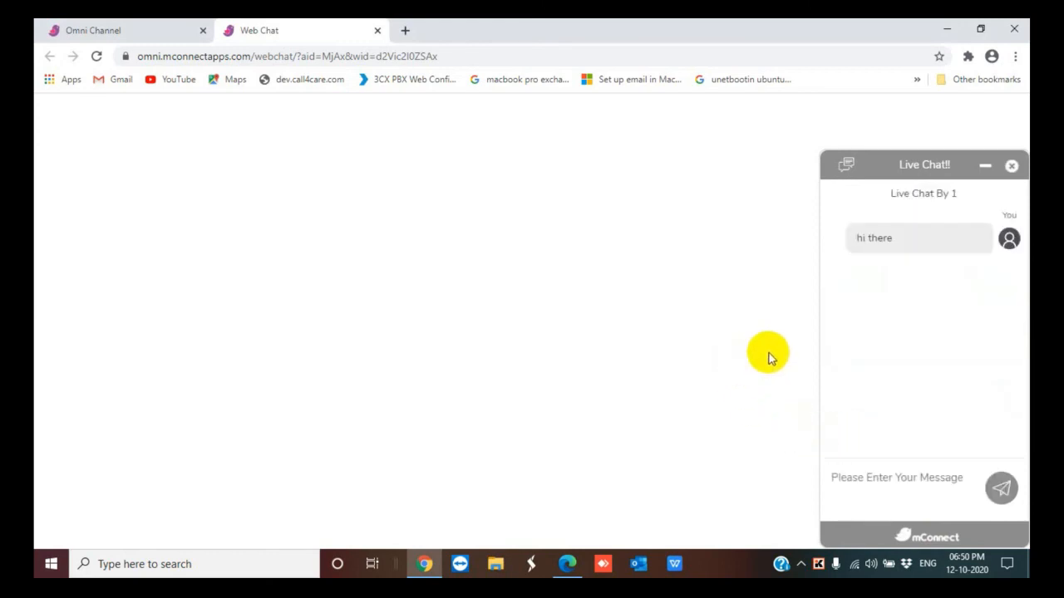
Open the incoming chat from the new chat message notification in the Omni Channel console
click(111, 29)
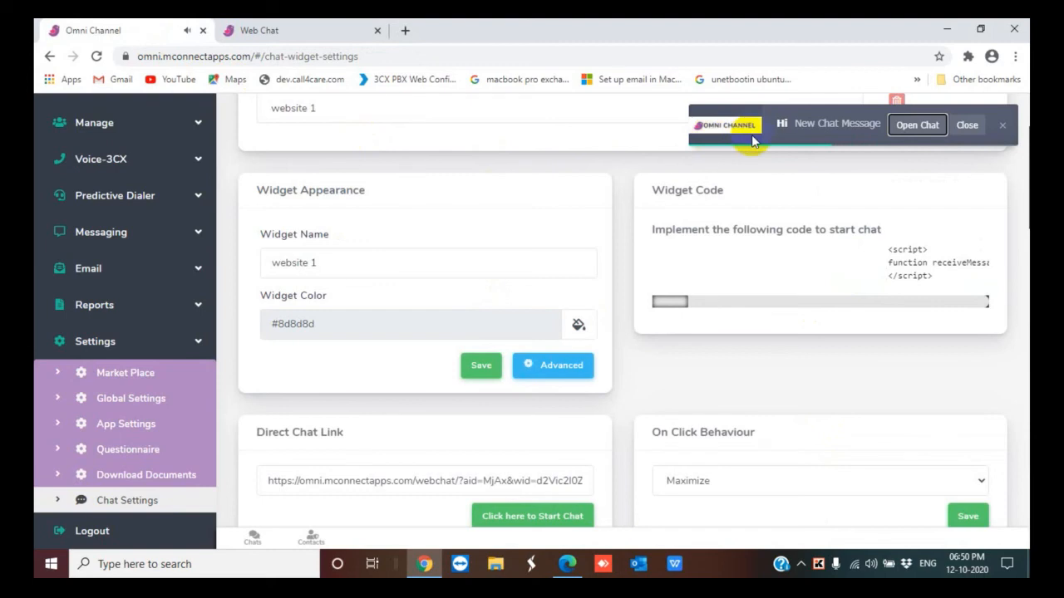
click(894, 124)
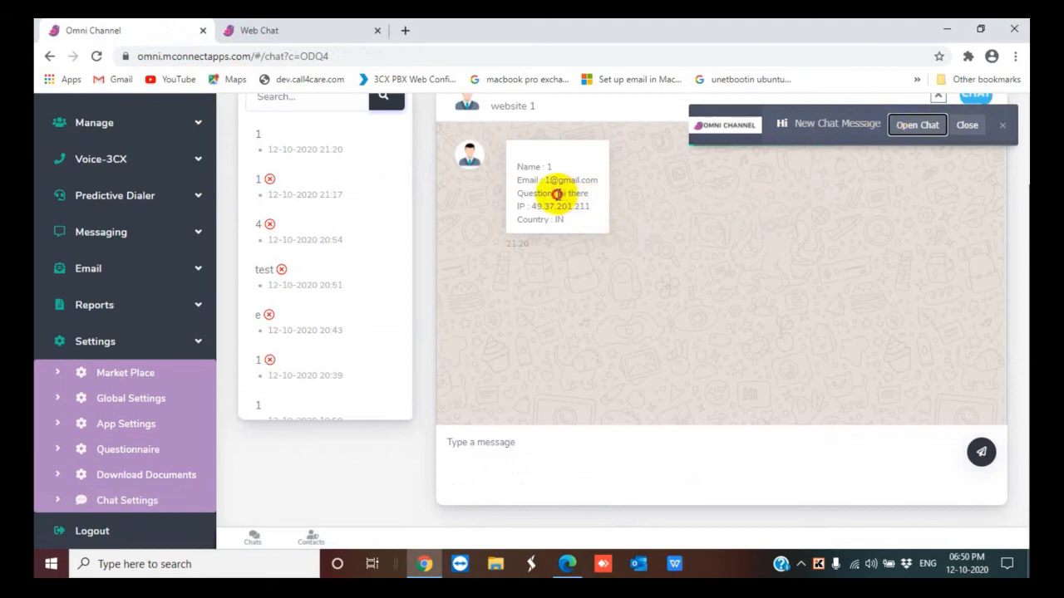
drag(553, 195, 584, 193)
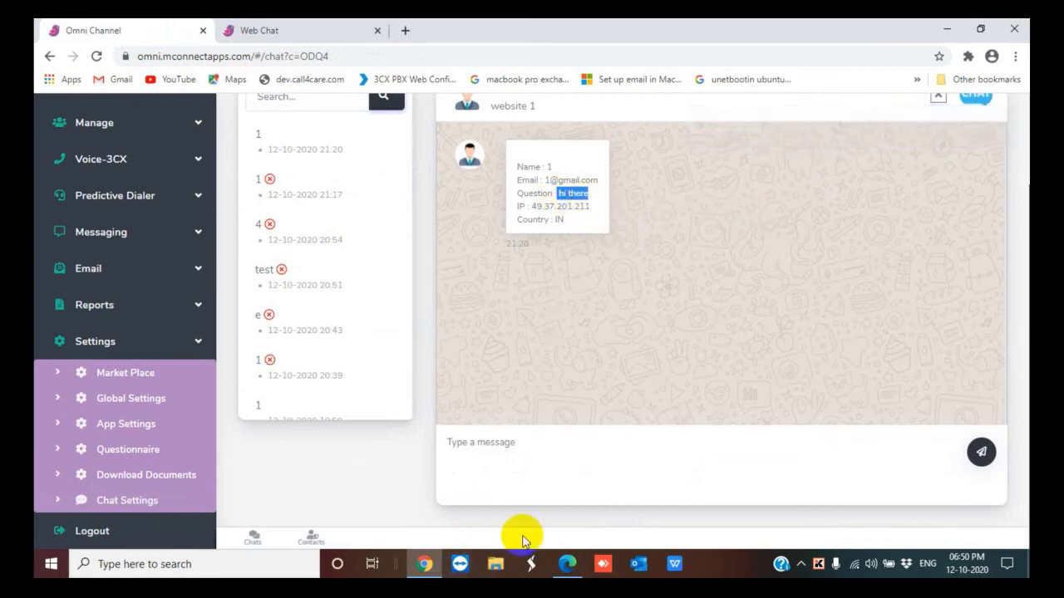
Reply to the visitor with the message hello there
click(585, 461)
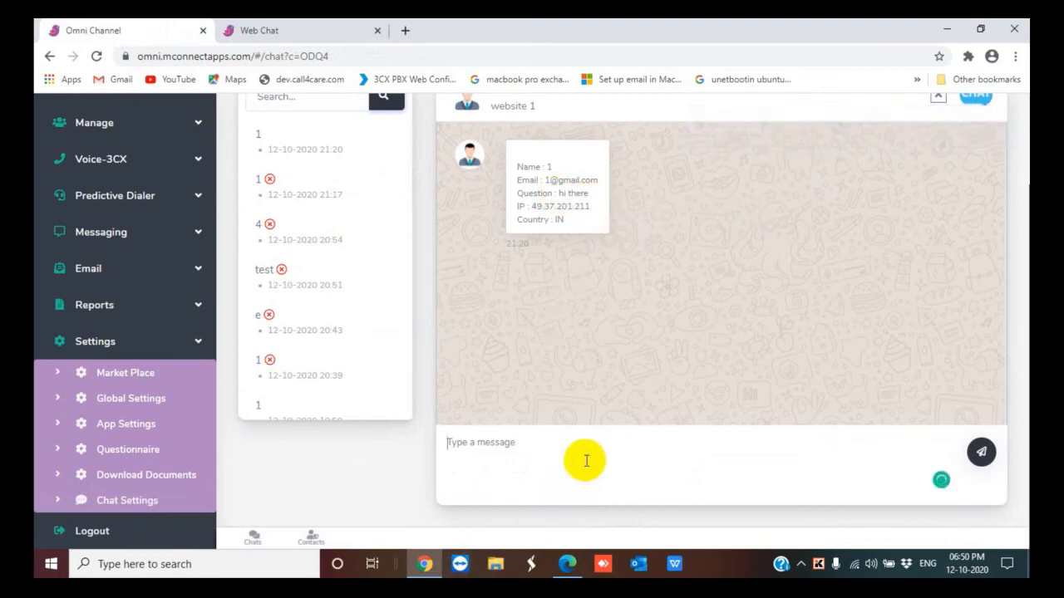
text(hello there)
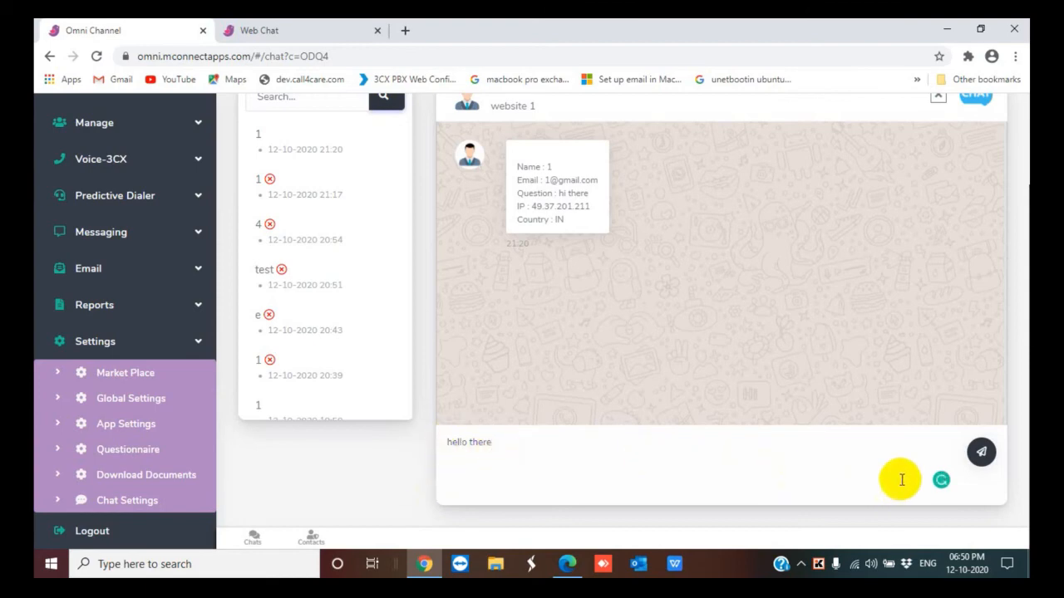
click(985, 452)
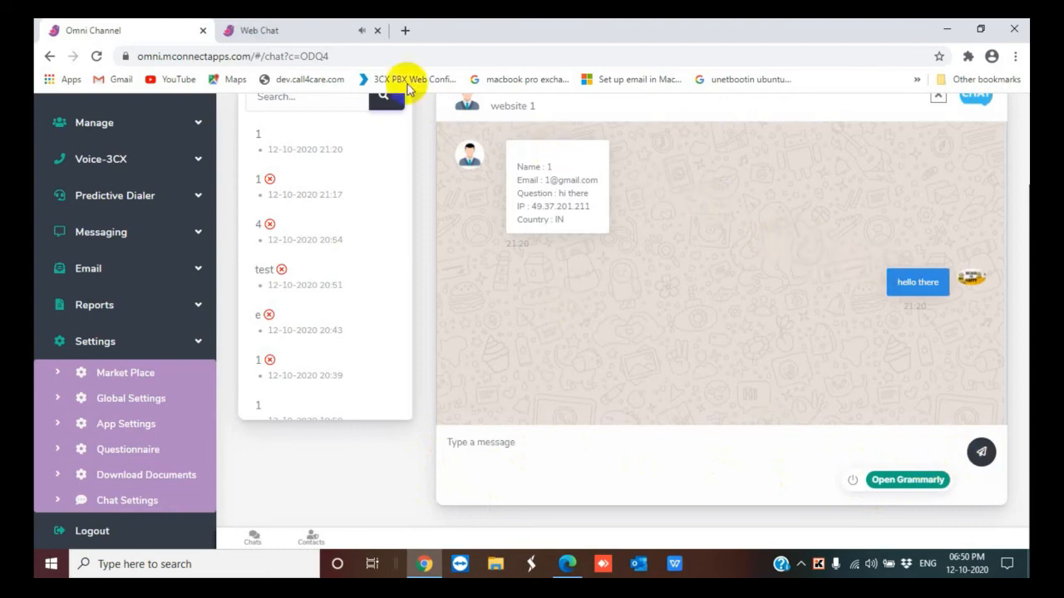
End the chat from the visitor's widget and submit a 4.5-star consultant rating
click(276, 28)
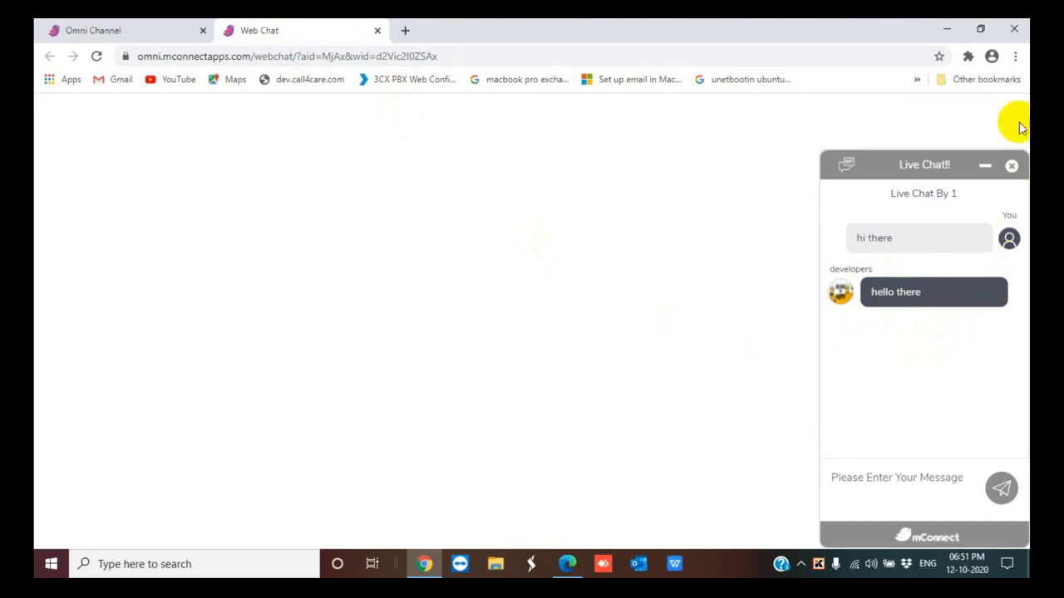
click(1011, 166)
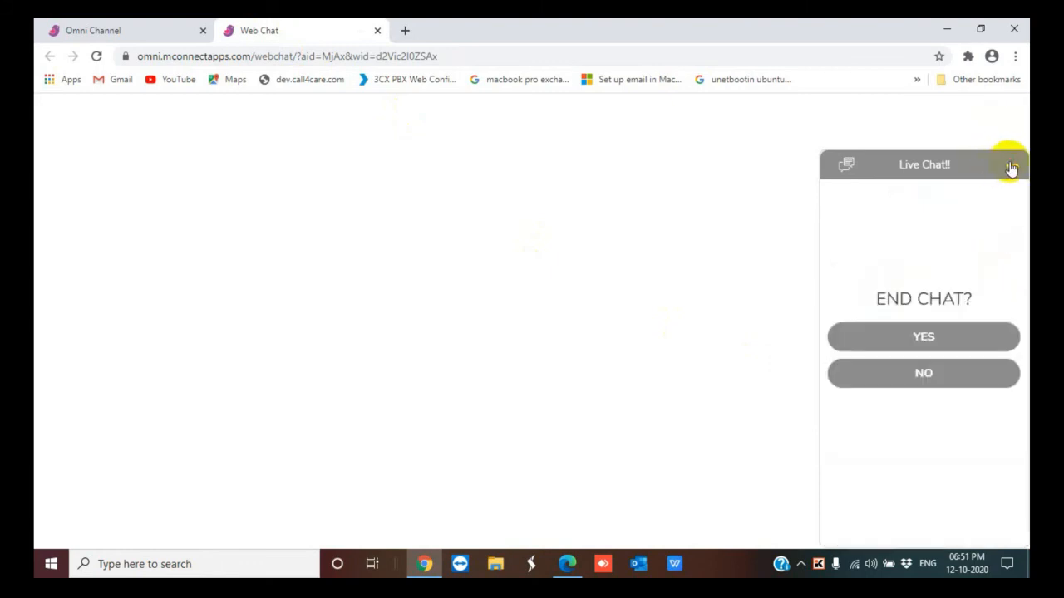
click(920, 337)
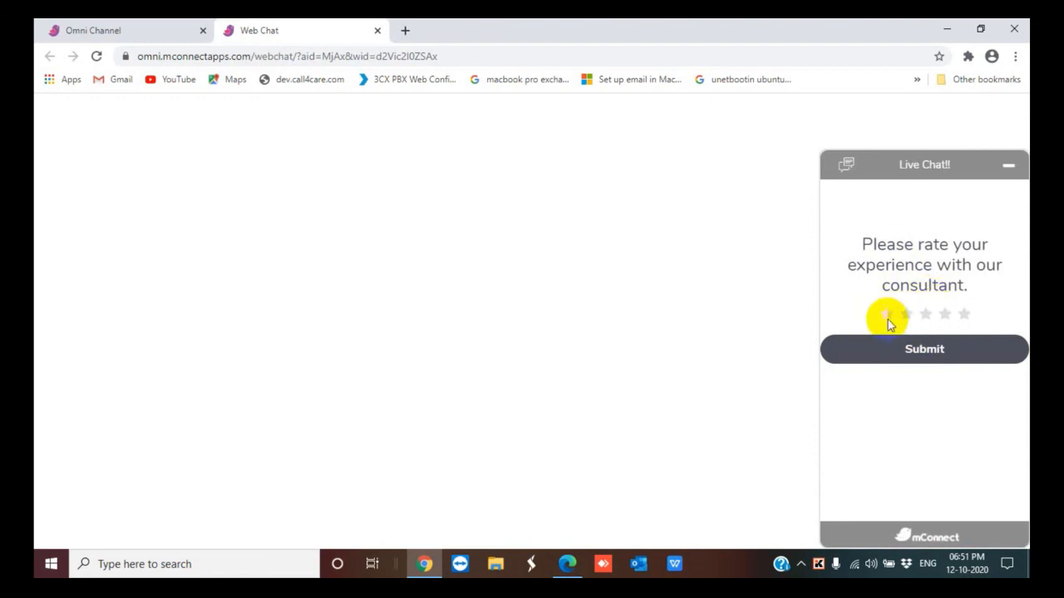
click(949, 319)
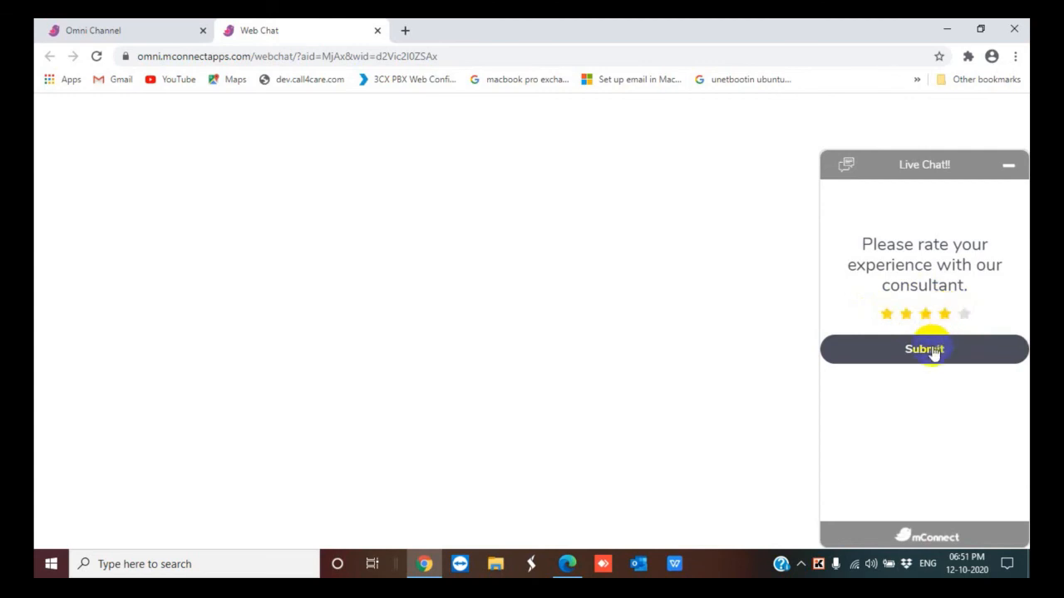
click(933, 351)
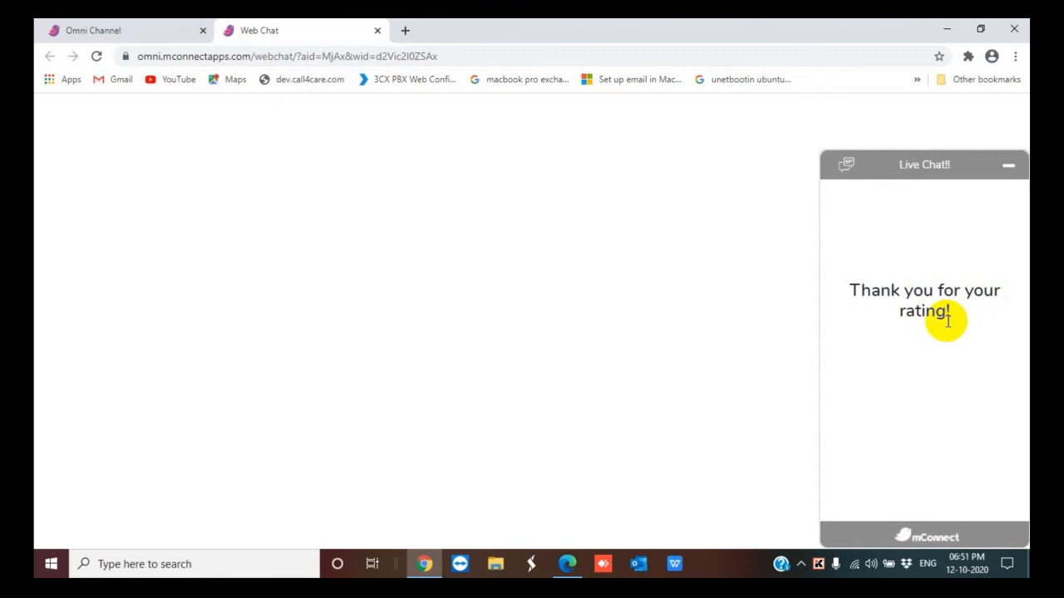
Open the ended chat in the agent console to review its conversation and status
click(137, 25)
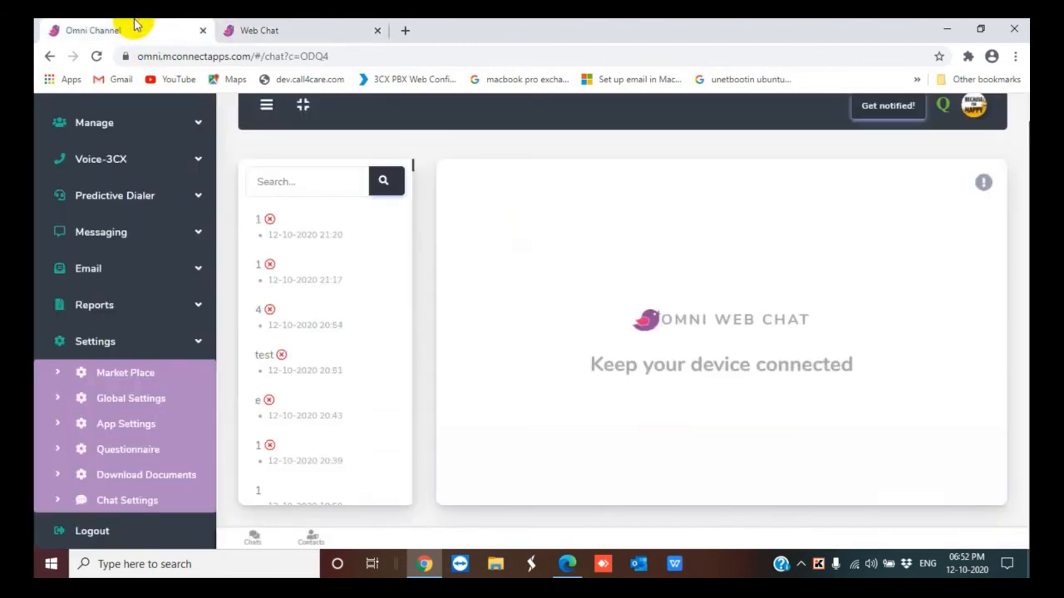
click(272, 230)
scroll(748, 374, down, 1)
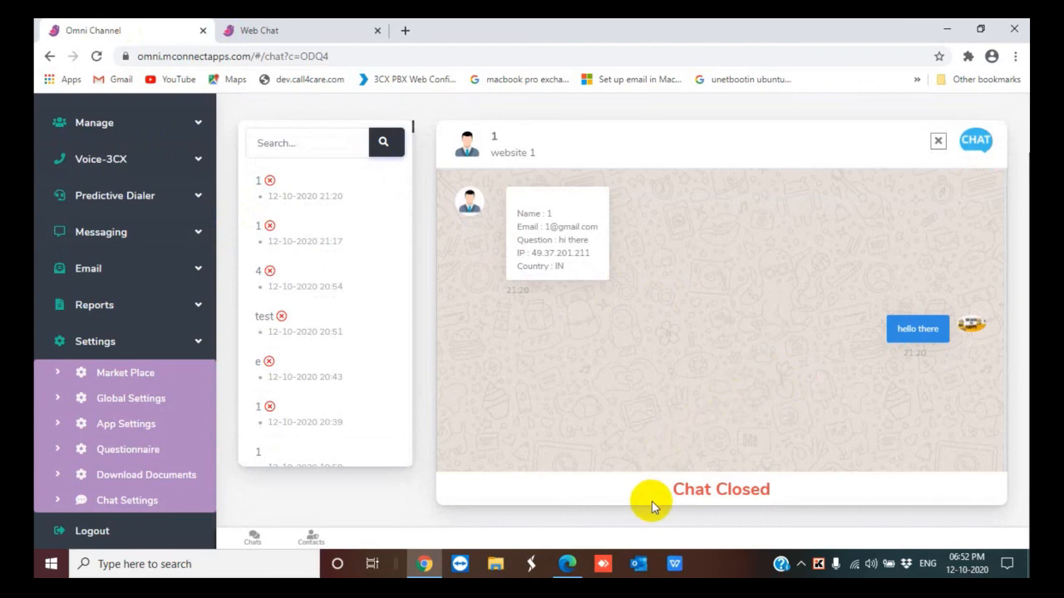
drag(672, 491, 774, 494)
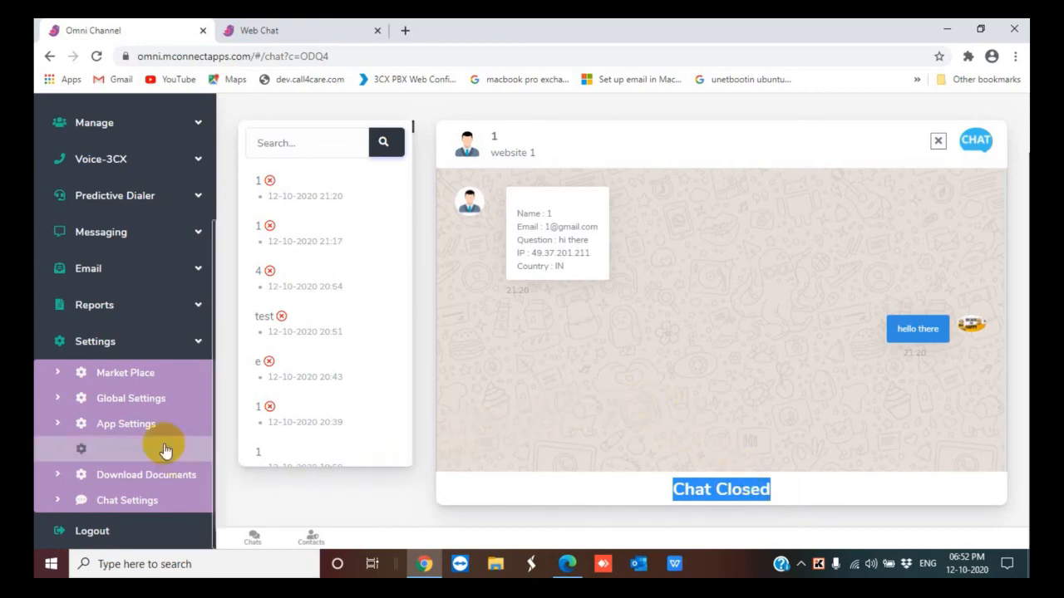
Open Chat Ratings under Messaging and scroll through the ratings table
click(200, 236)
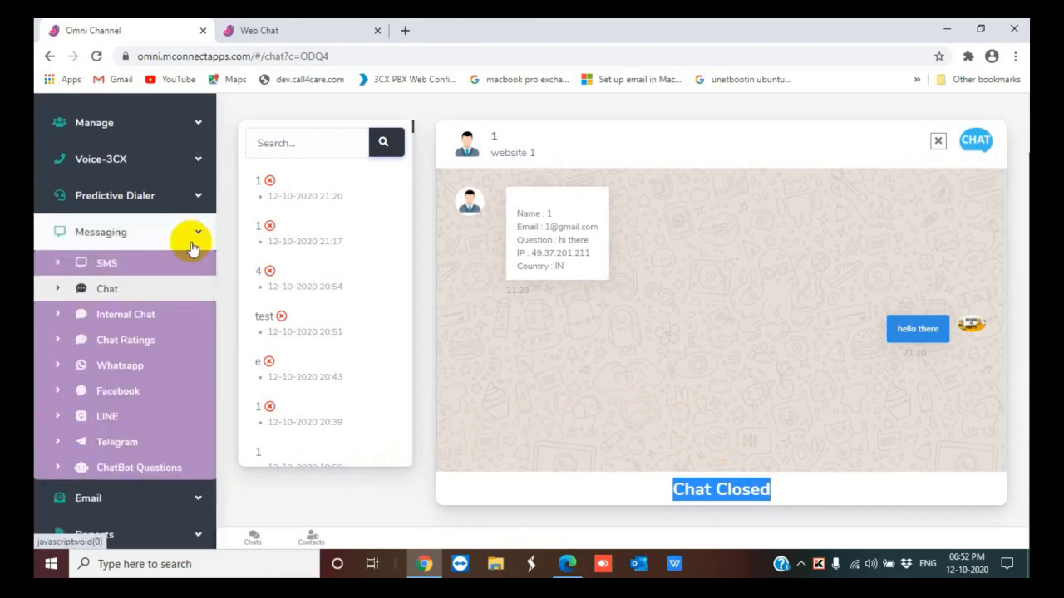
click(147, 341)
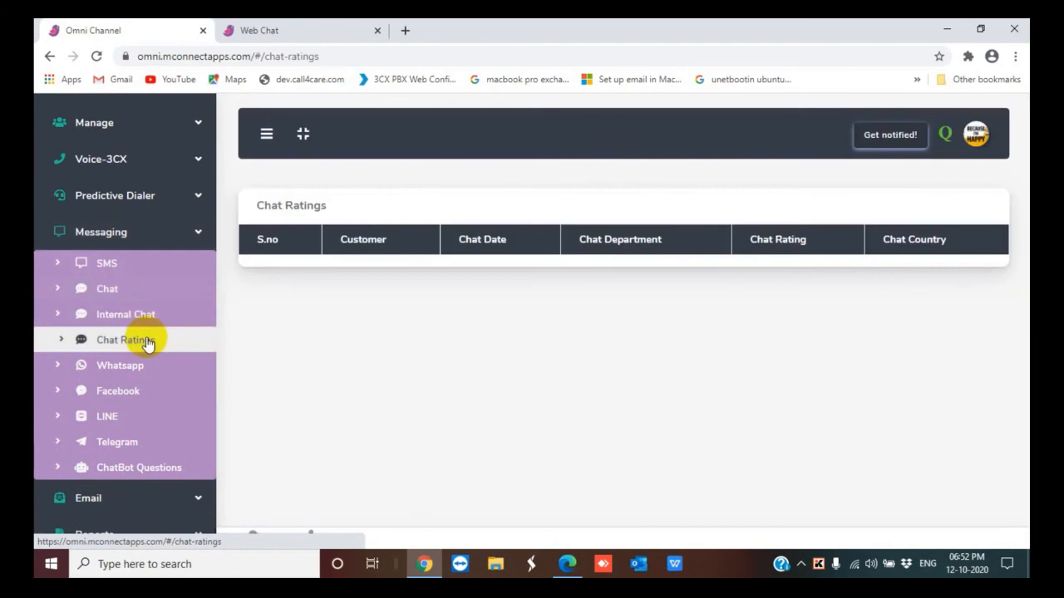
scroll(684, 322, down, 6)
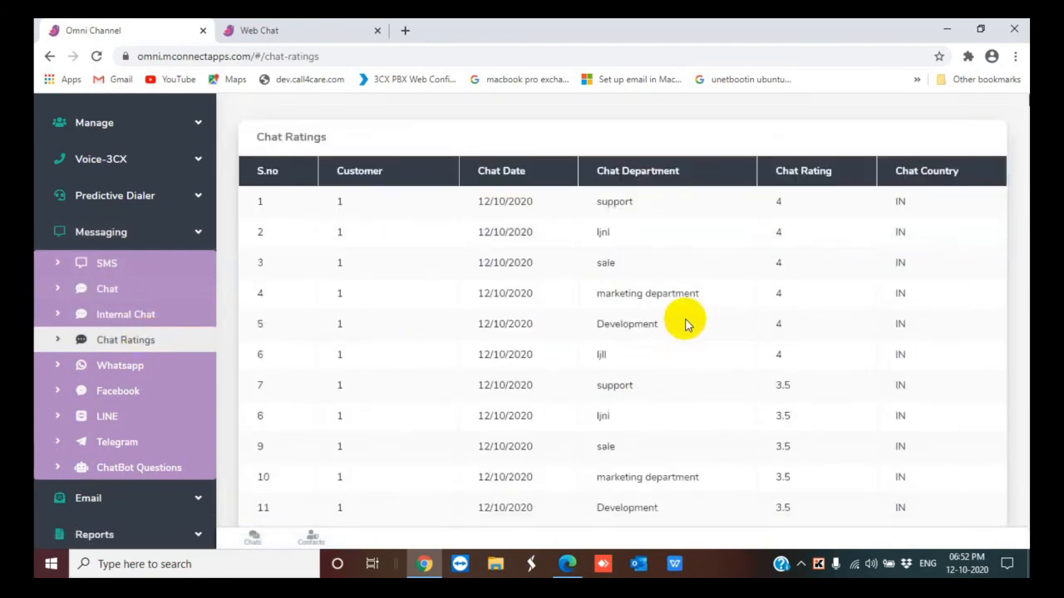
scroll(684, 322, up, 6)
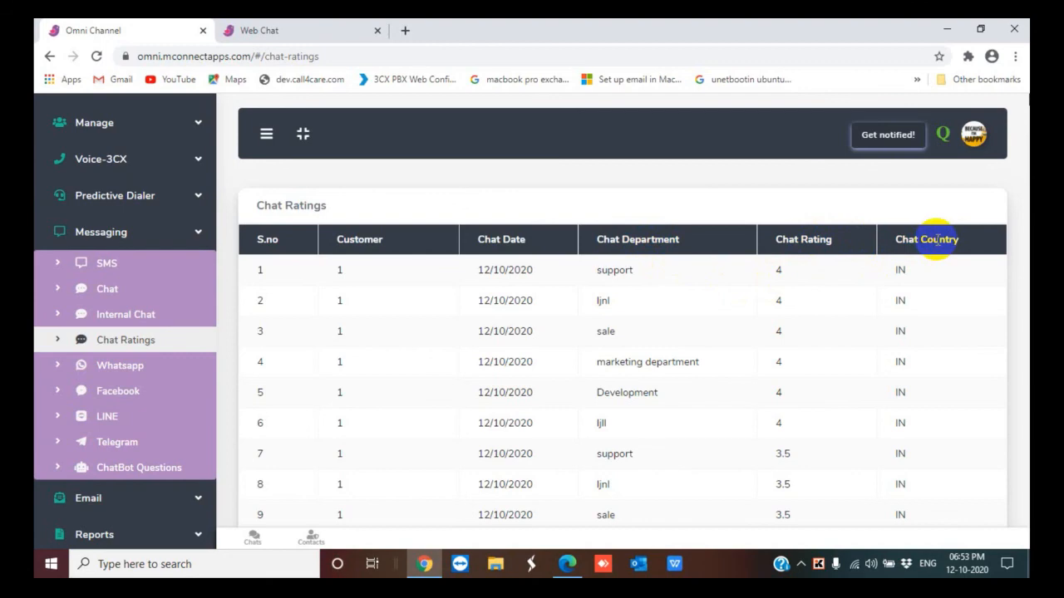
scroll(819, 291, down, 5)
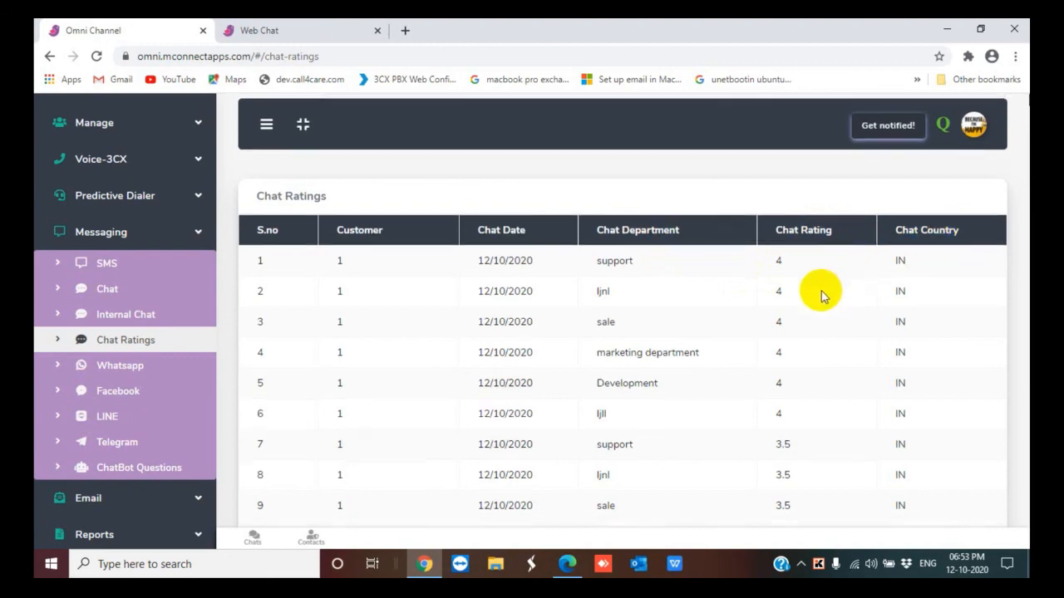
scroll(821, 296, down, 5)
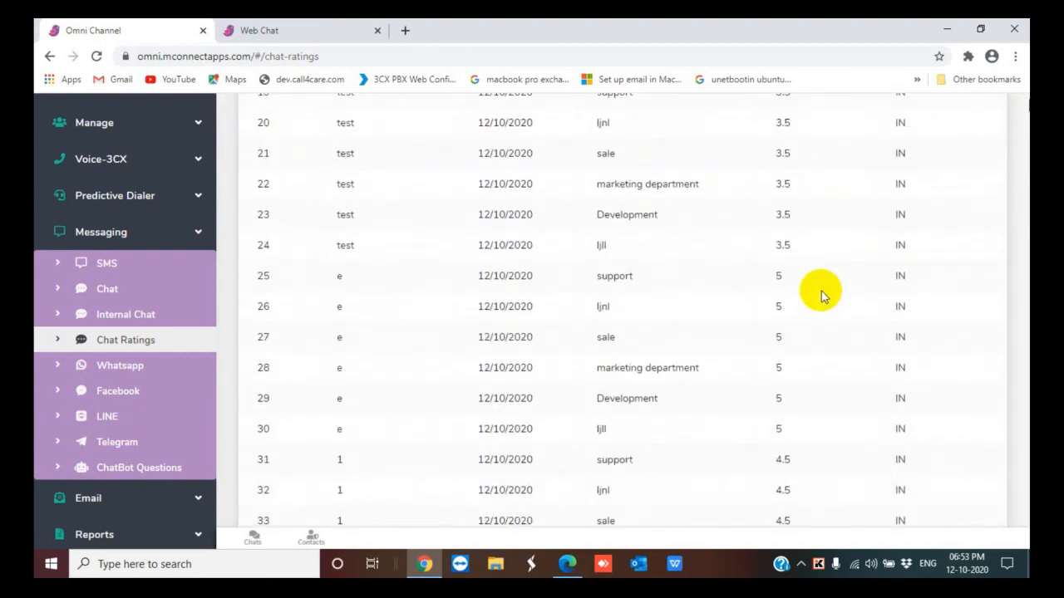